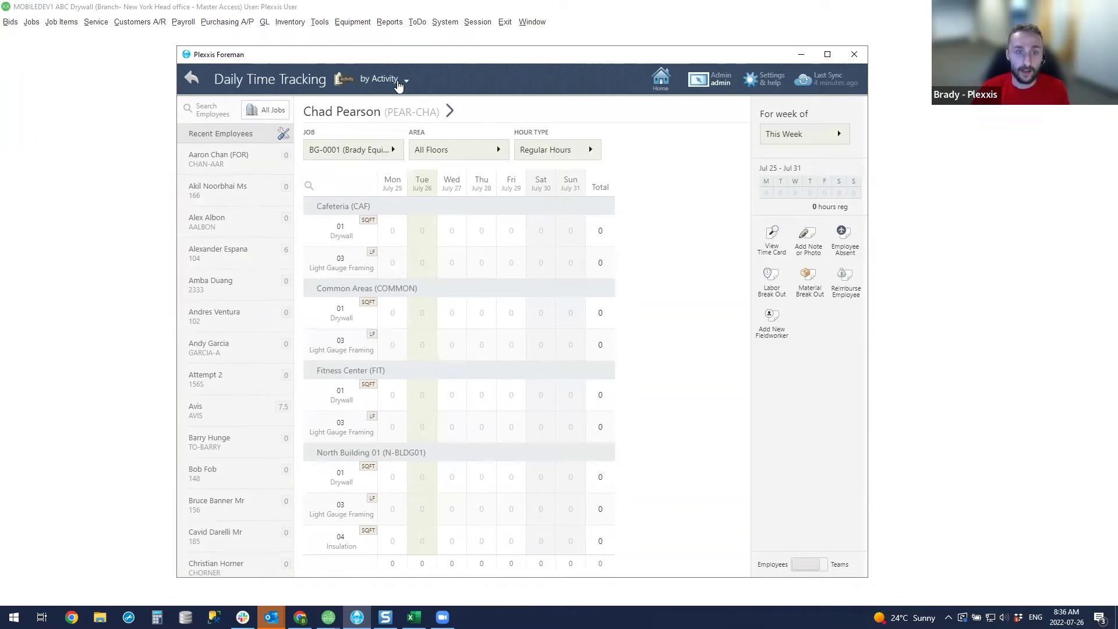
Show daily time tracking by equipment for the fourth employee in the recent employees list
{"action": "left_click", "coordinate": [398, 84]}
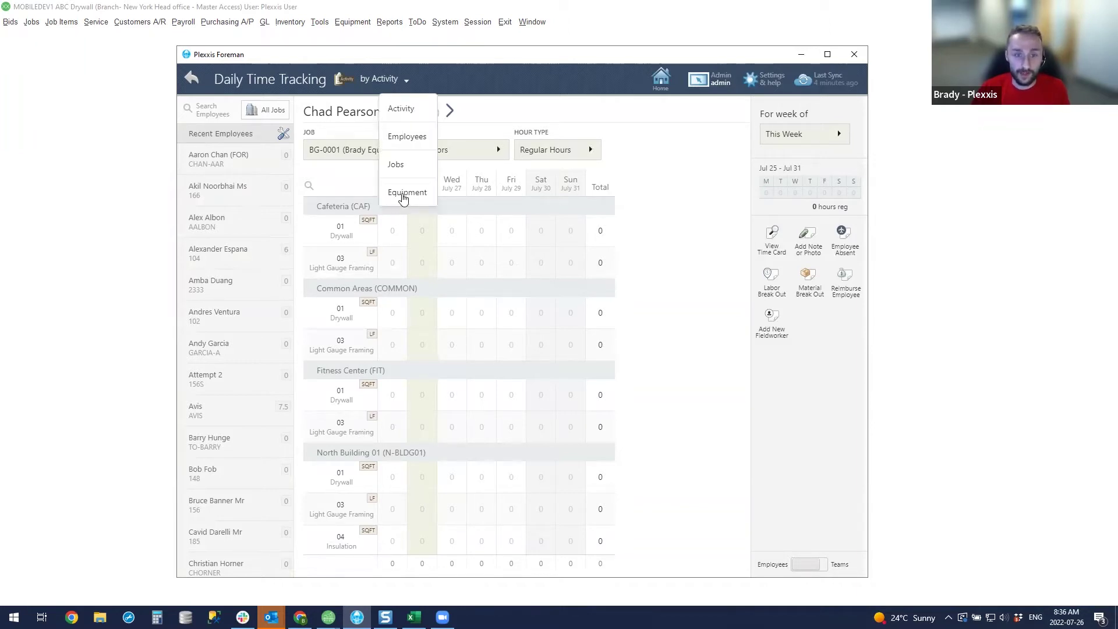
{"action": "left_click", "coordinate": [403, 194]}
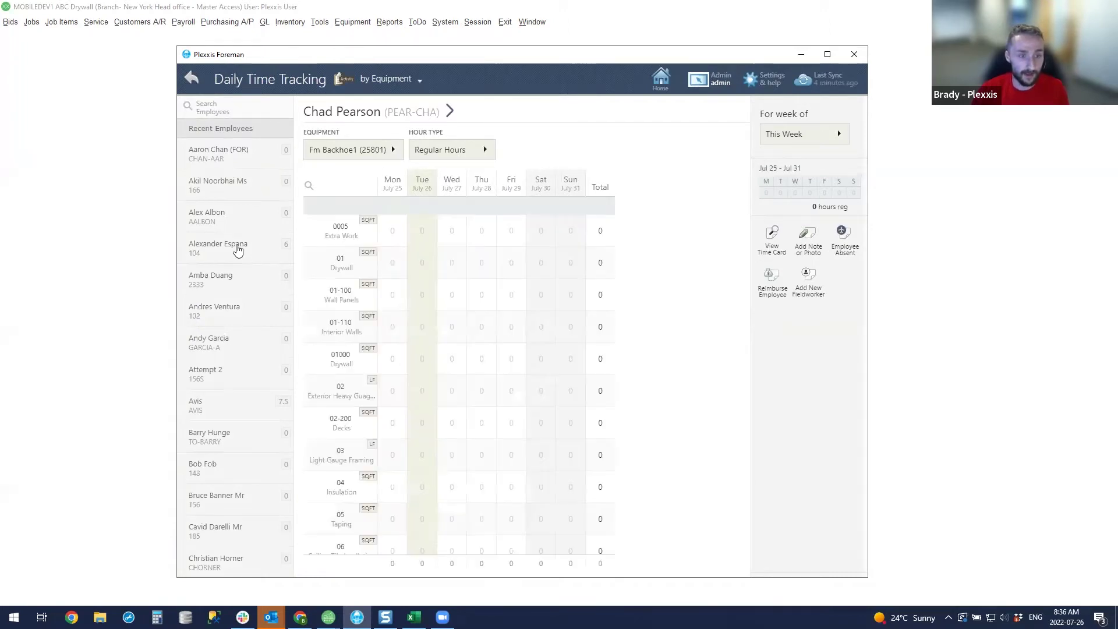
{"action": "left_click", "coordinate": [242, 261]}
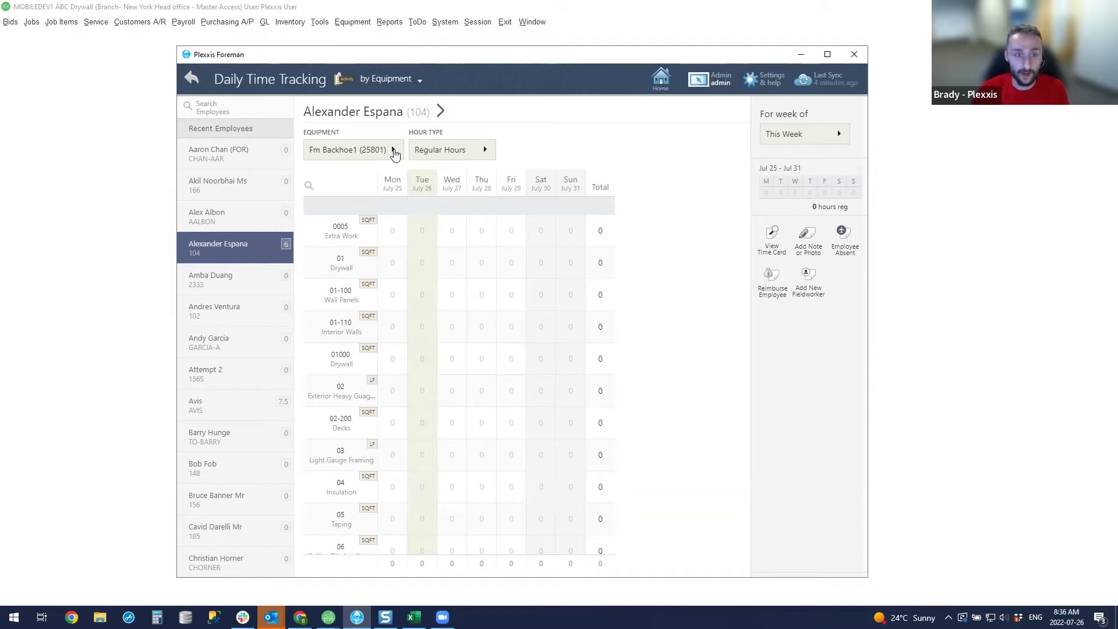
Review the equipment and hour type choices available for the selected employee's time entry
{"action": "left_click", "coordinate": [394, 151]}
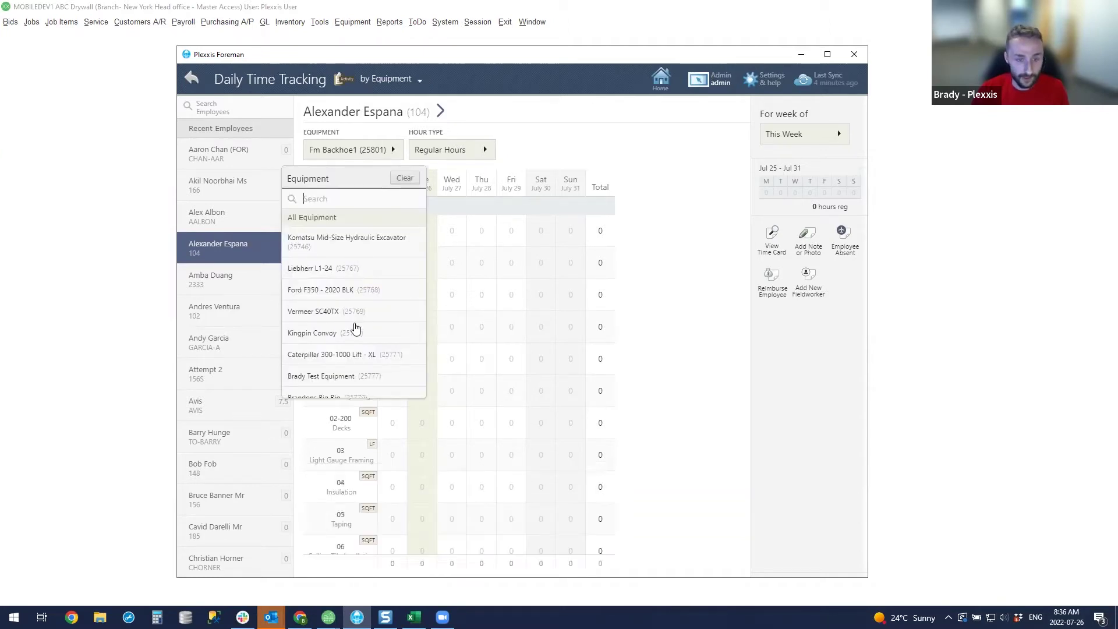
{"action": "left_click", "coordinate": [482, 281]}
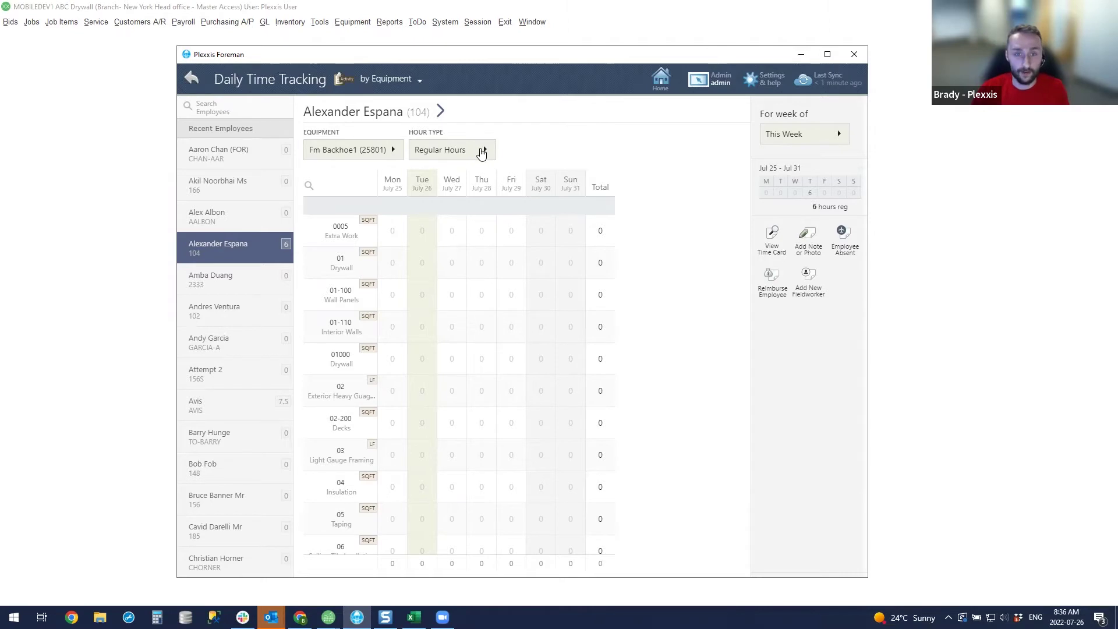
{"action": "left_click", "coordinate": [481, 151]}
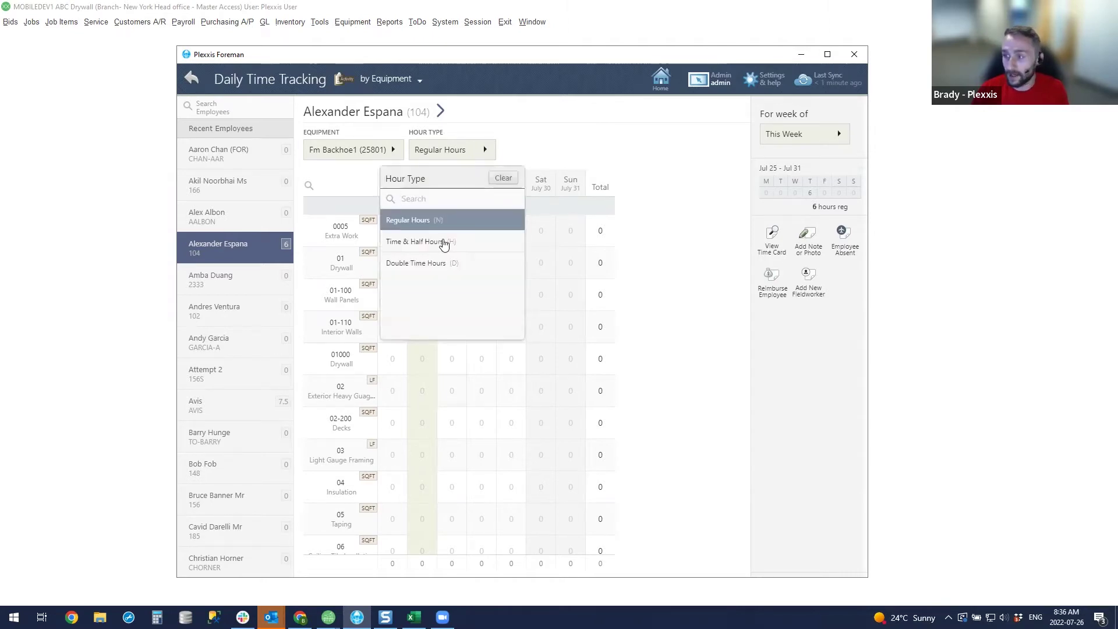
Switch to the main Plexxis system and open the 18-JUL-2022 ADMIN labor entry LA-00699 in Labor Entry
{"action": "key", "text": "alt+Tab"}
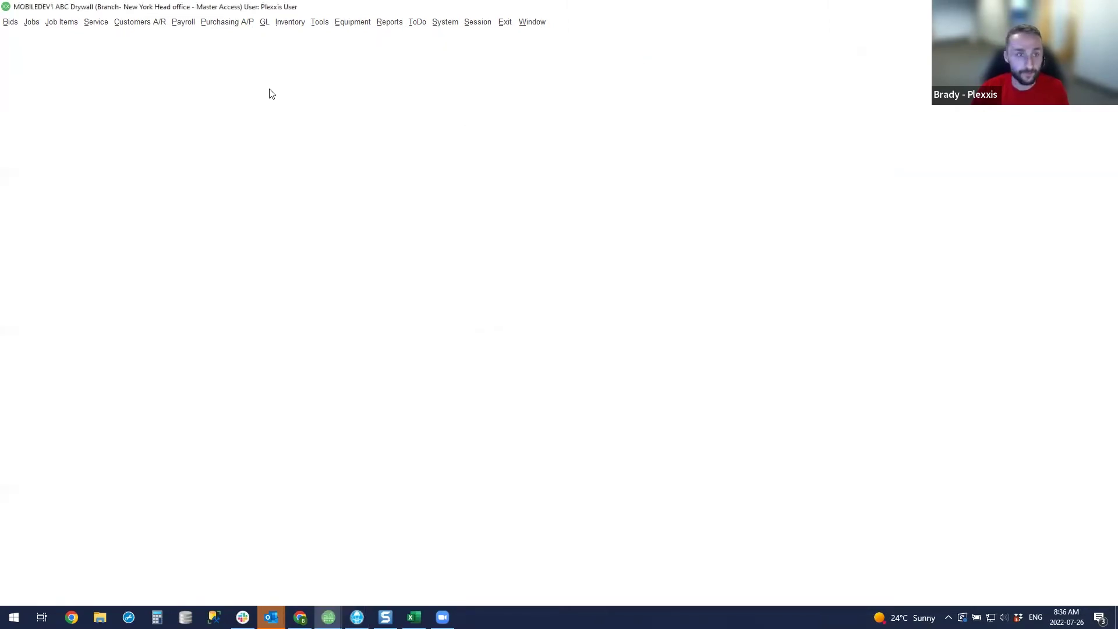
{"action": "left_click", "coordinate": [184, 22]}
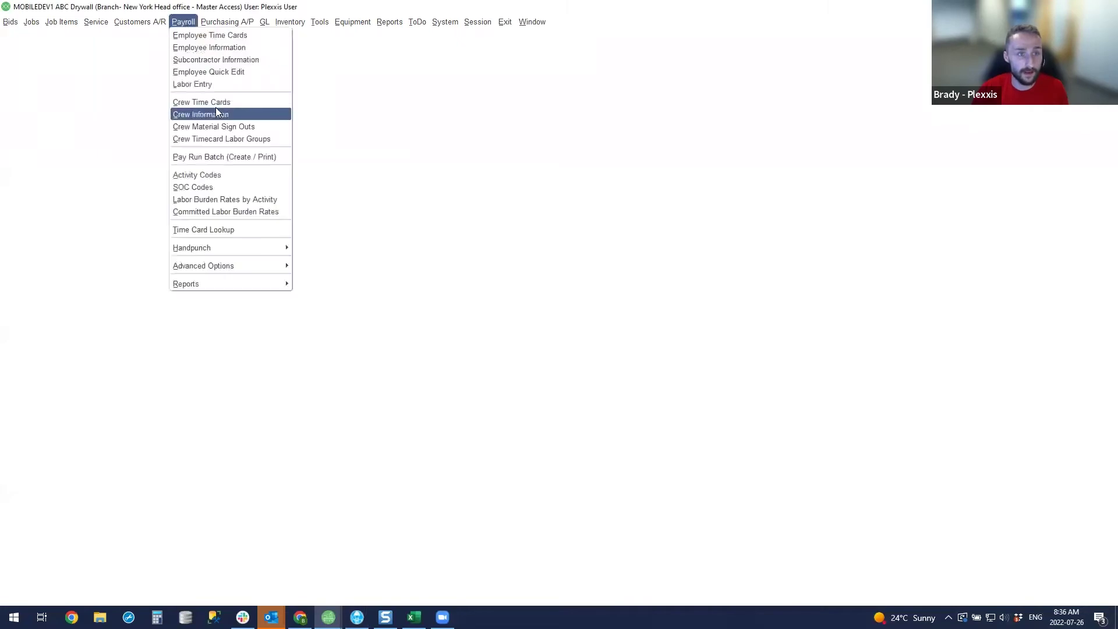
{"action": "left_click", "coordinate": [209, 84]}
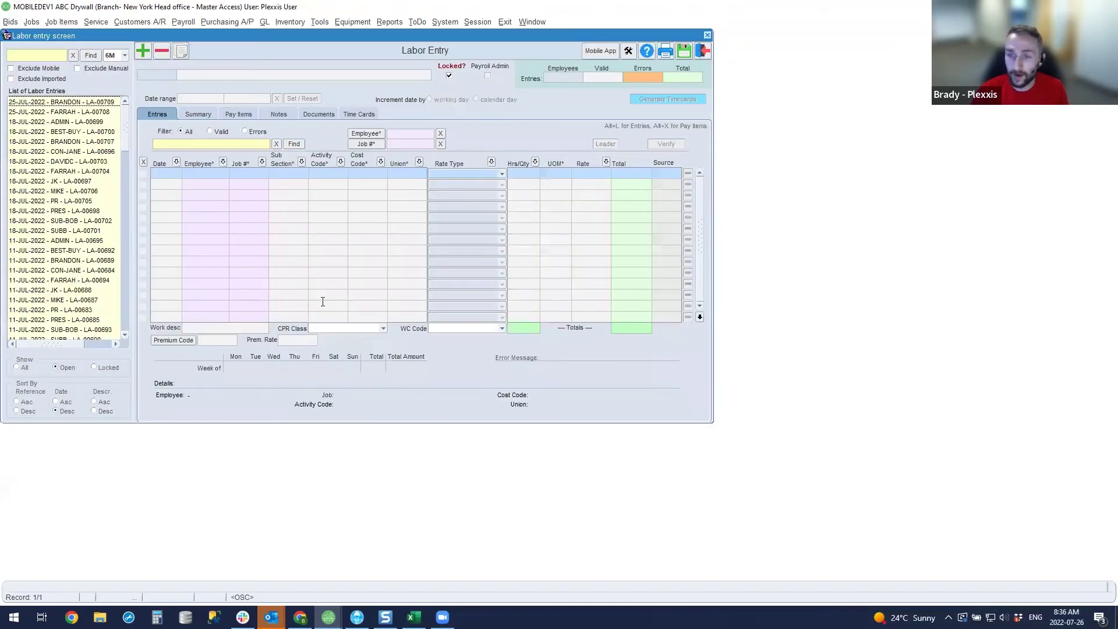
{"action": "left_click_drag", "start_coordinate": [315, 37], "coordinate": [344, 61]}
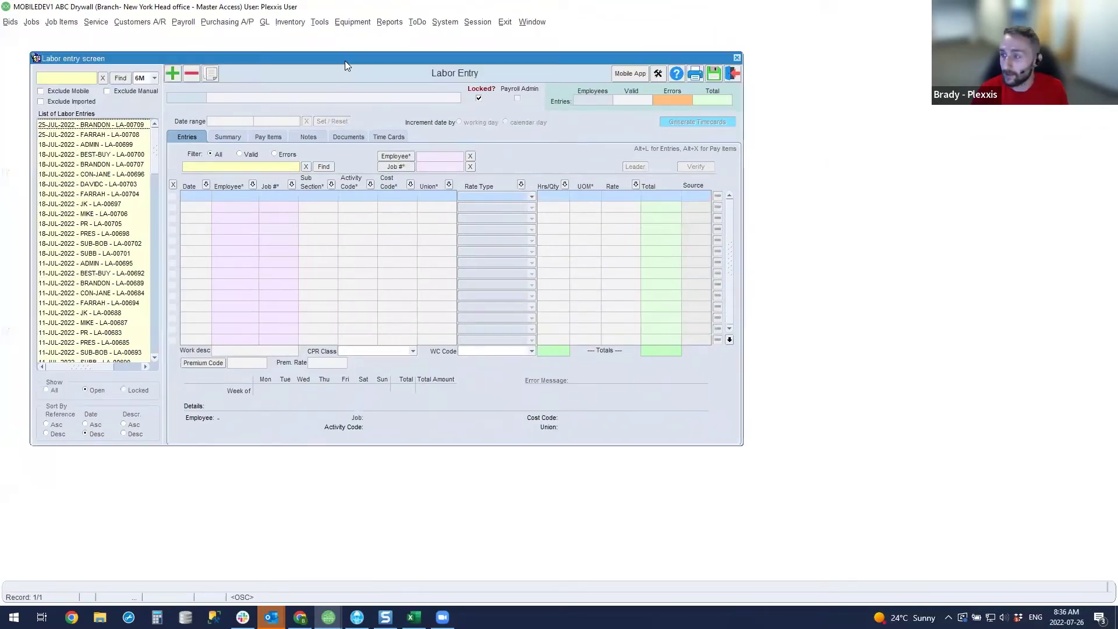
{"action": "left_click", "coordinate": [124, 145]}
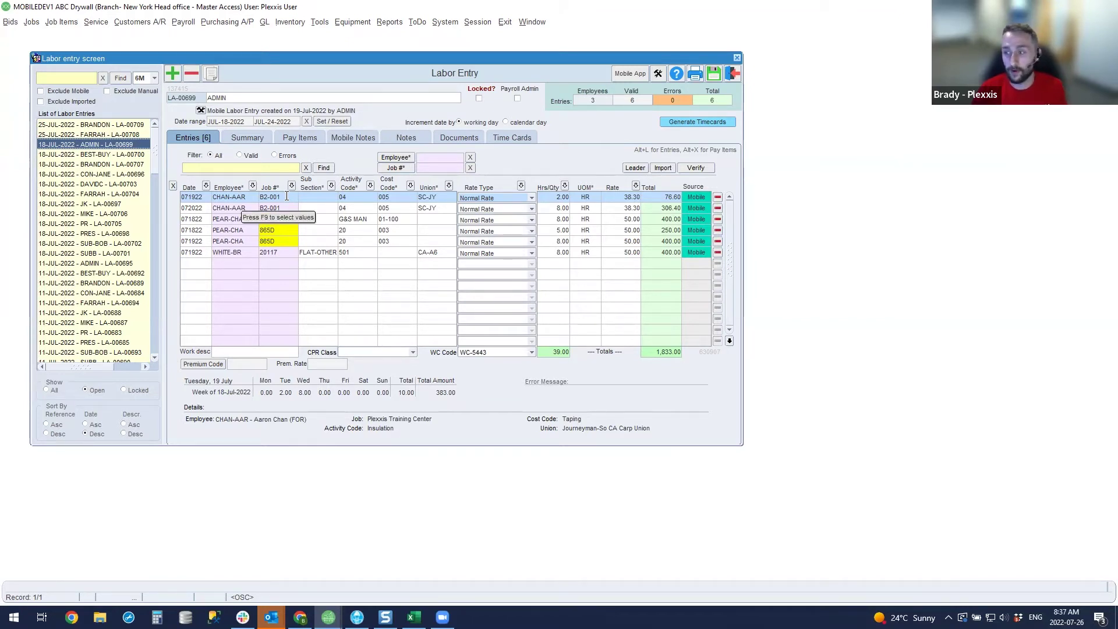
Switch back to Plexxis Foreman and open the equipment assignments for job BG-0001, Brady Equipment Test Job
{"action": "key", "text": "alt+Tab"}
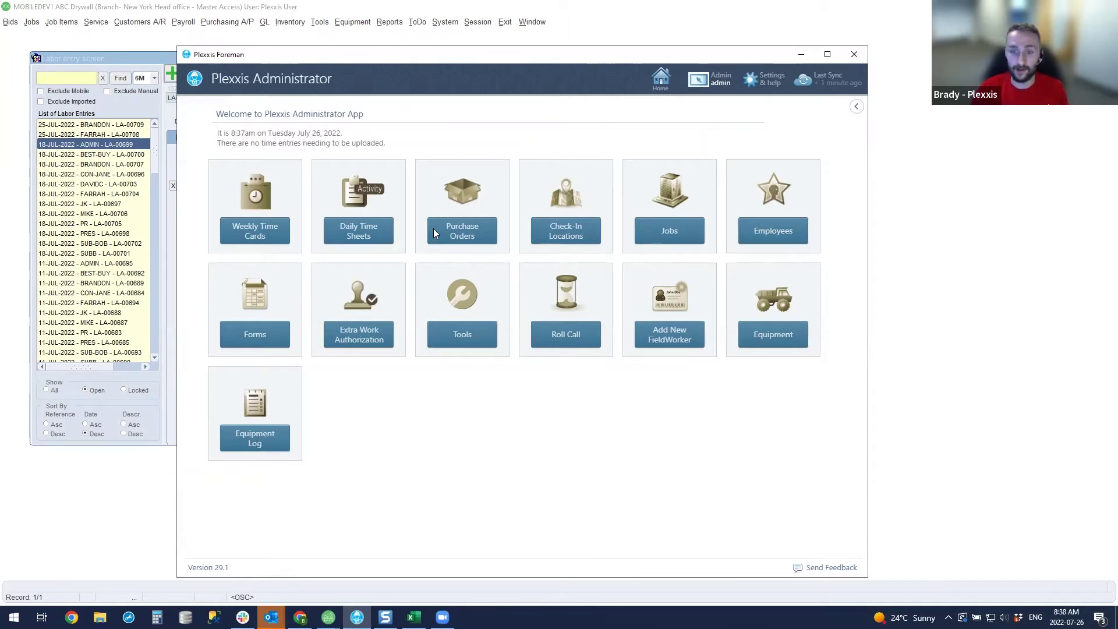
{"action": "left_click", "coordinate": [676, 231]}
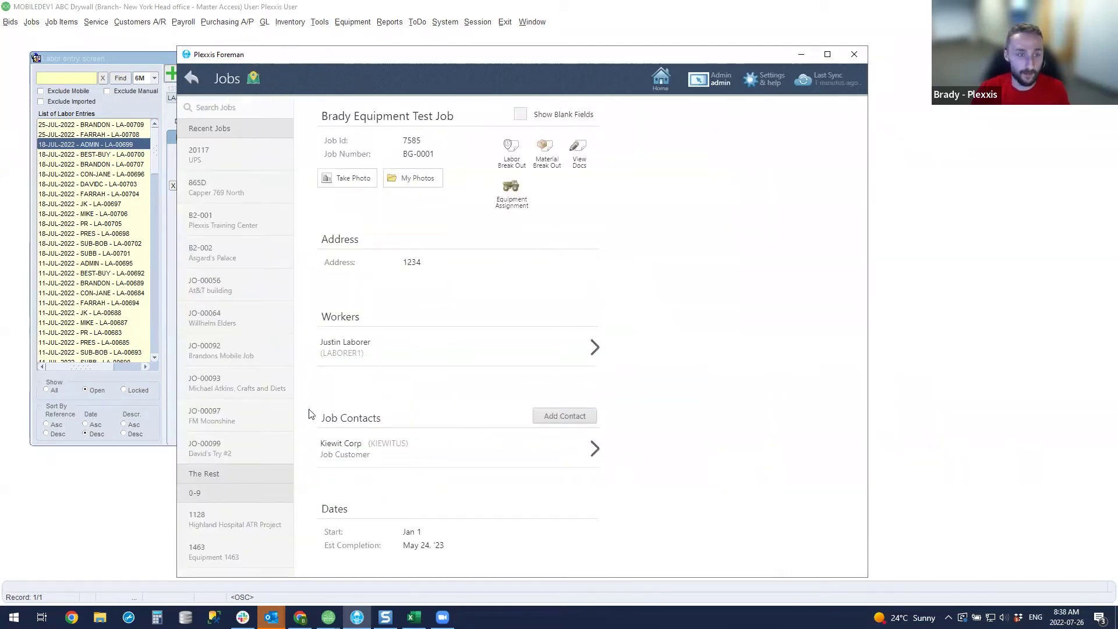
{"action": "scroll", "coordinate": [275, 360], "scroll_direction": "down", "scroll_amount": 2}
{"action": "scroll", "coordinate": [276, 360], "scroll_direction": "down", "scroll_amount": 4}
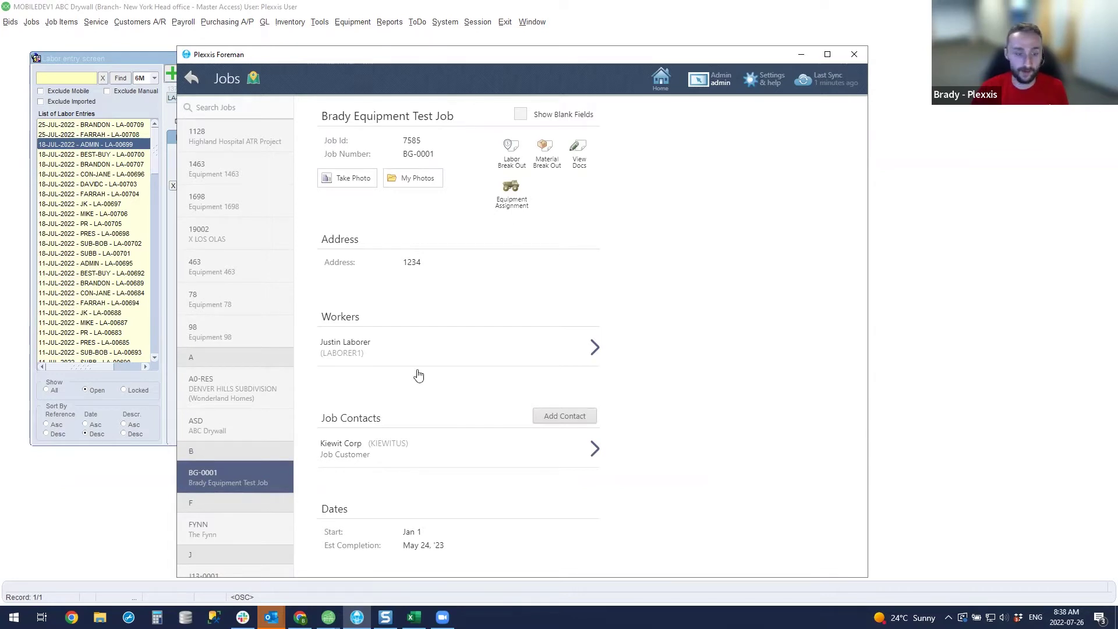
{"action": "left_click", "coordinate": [517, 208]}
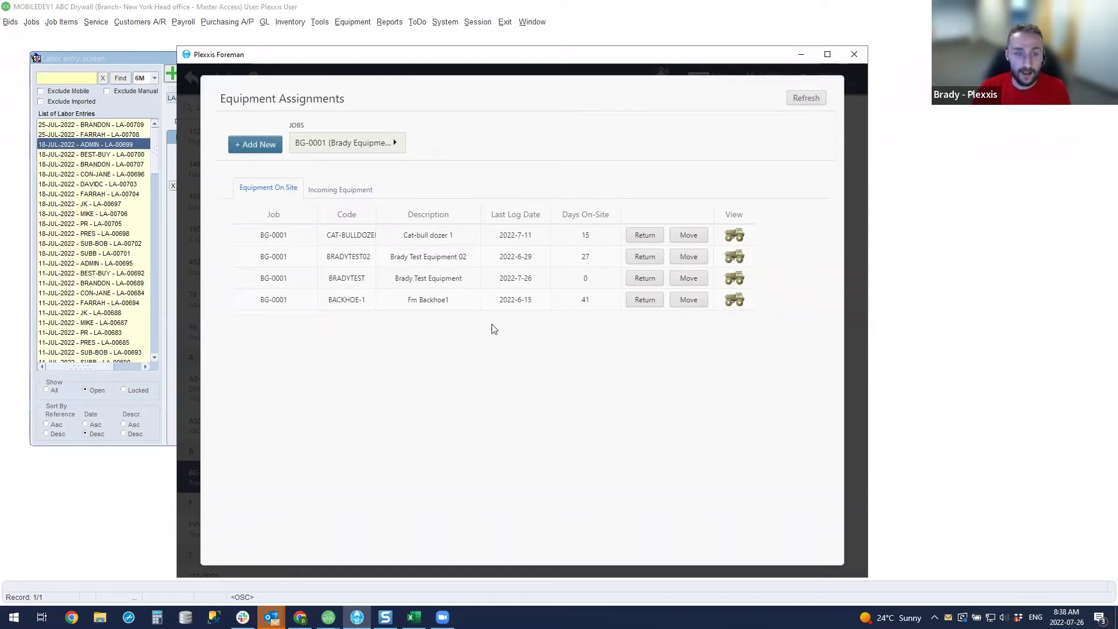
Check which unassigned equipment can be added to job BG-0001, without adding any
{"action": "left_click", "coordinate": [257, 145]}
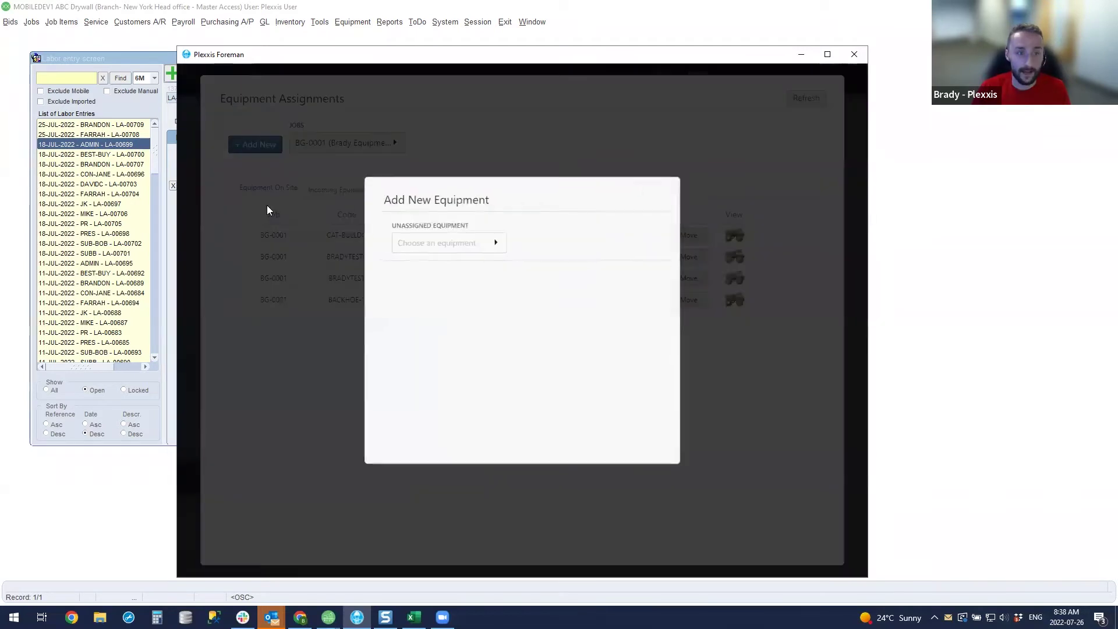
{"action": "left_click", "coordinate": [499, 244]}
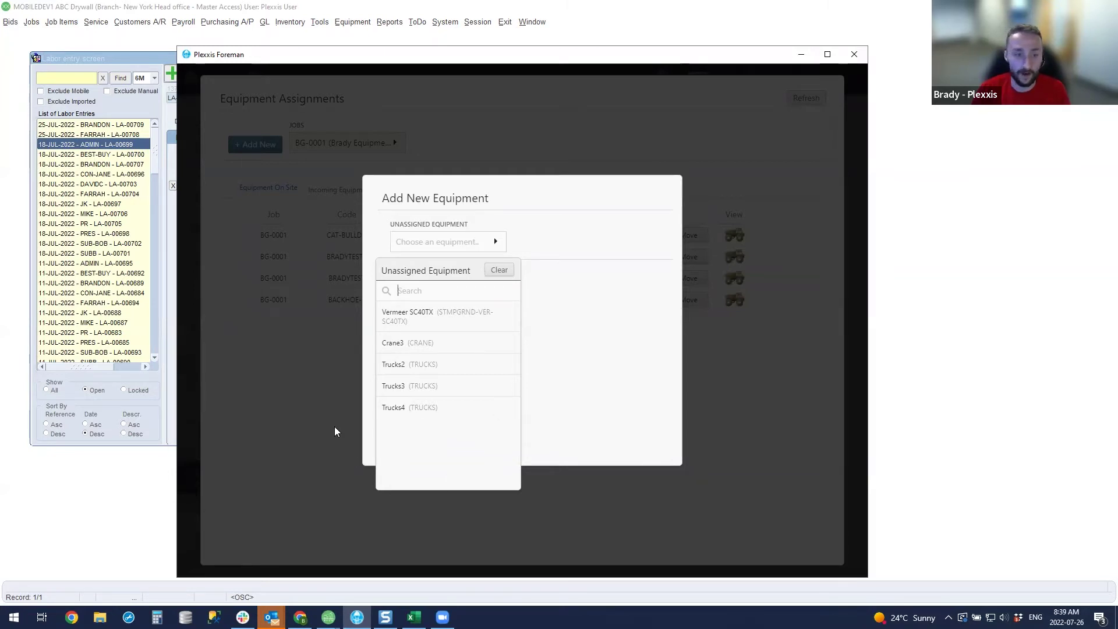
{"action": "left_click", "coordinate": [329, 379]}
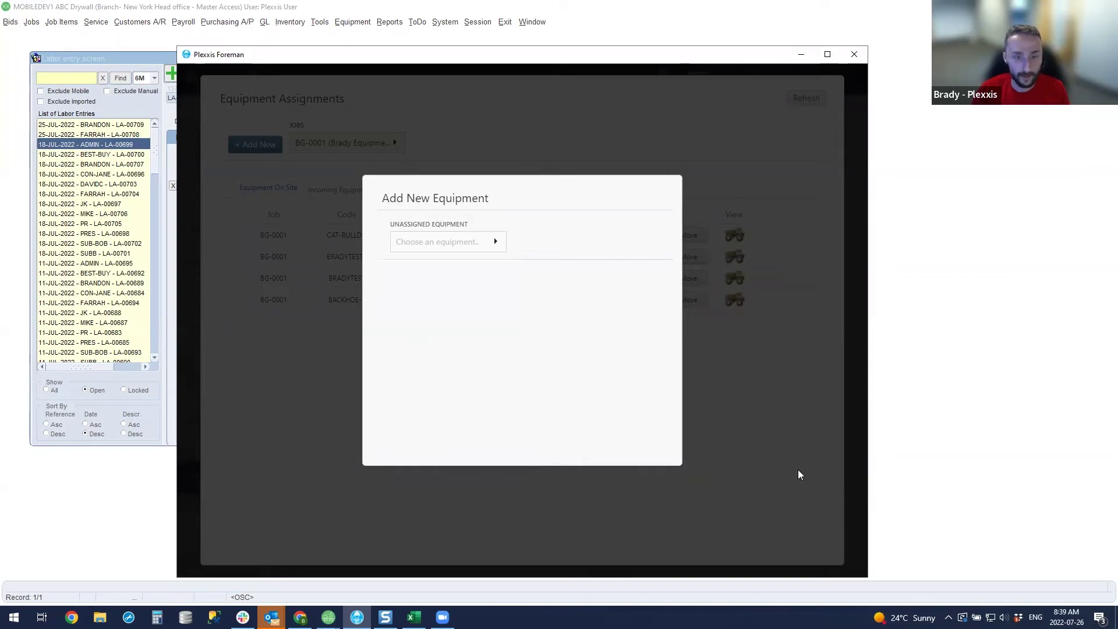
{"action": "left_click", "coordinate": [784, 430]}
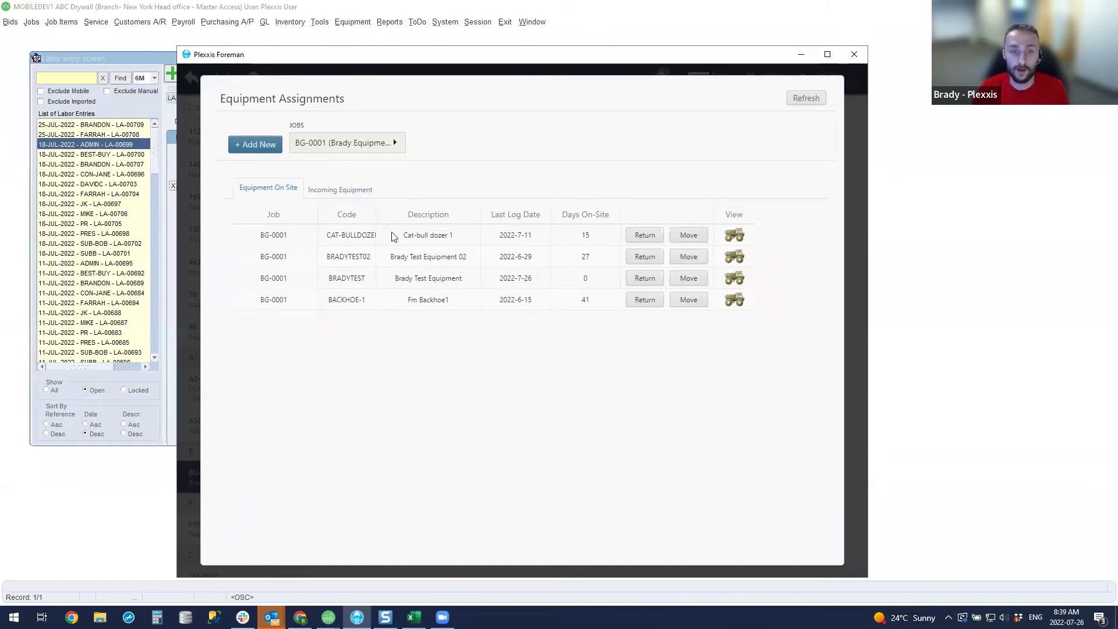
Return Cat-bull dozer 1 from job BG-0001 and refresh the equipment assignments
{"action": "left_click", "coordinate": [647, 236]}
{"action": "left_click", "coordinate": [451, 363]}
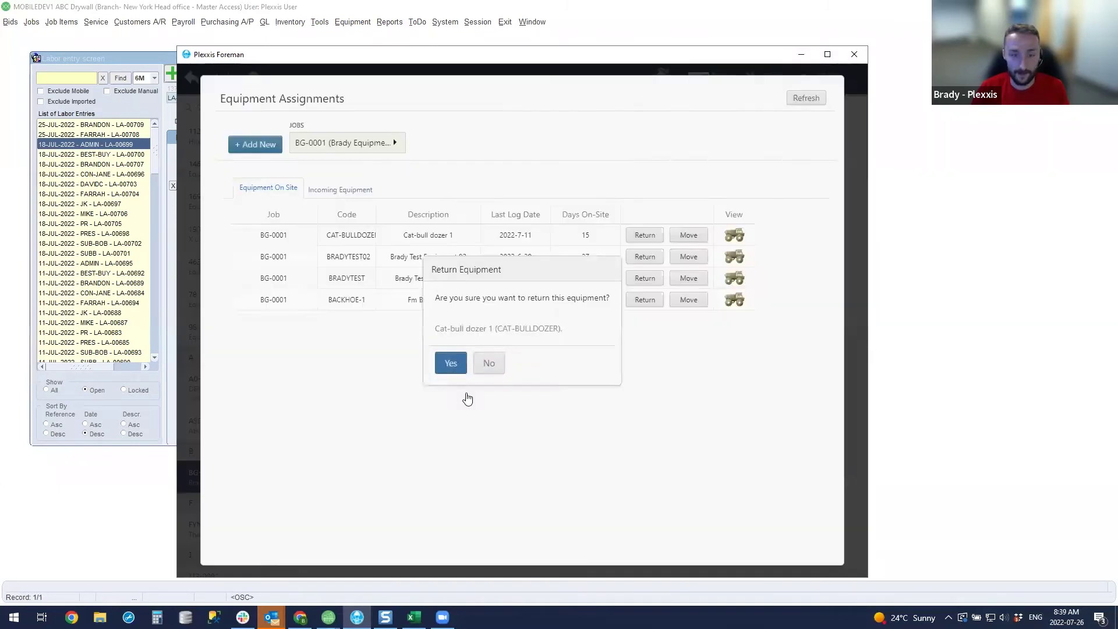
{"action": "left_click", "coordinate": [805, 100]}
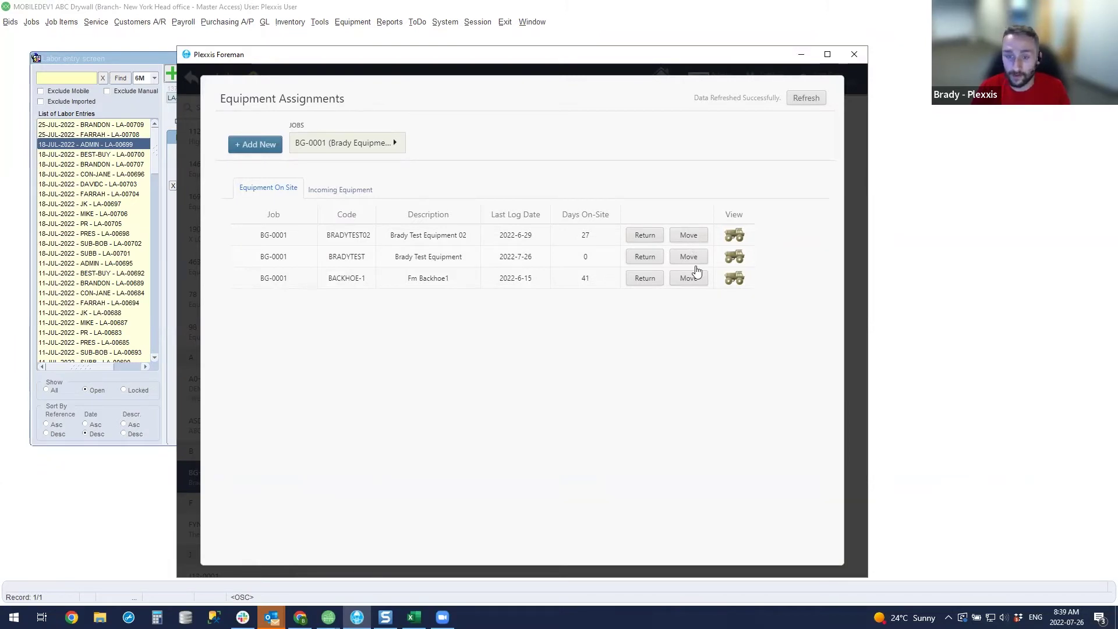
Move Brady Test Equipment 02 from job BG-0001 to job 20117 (UPS) and refresh the assignments
{"action": "left_click", "coordinate": [689, 238]}
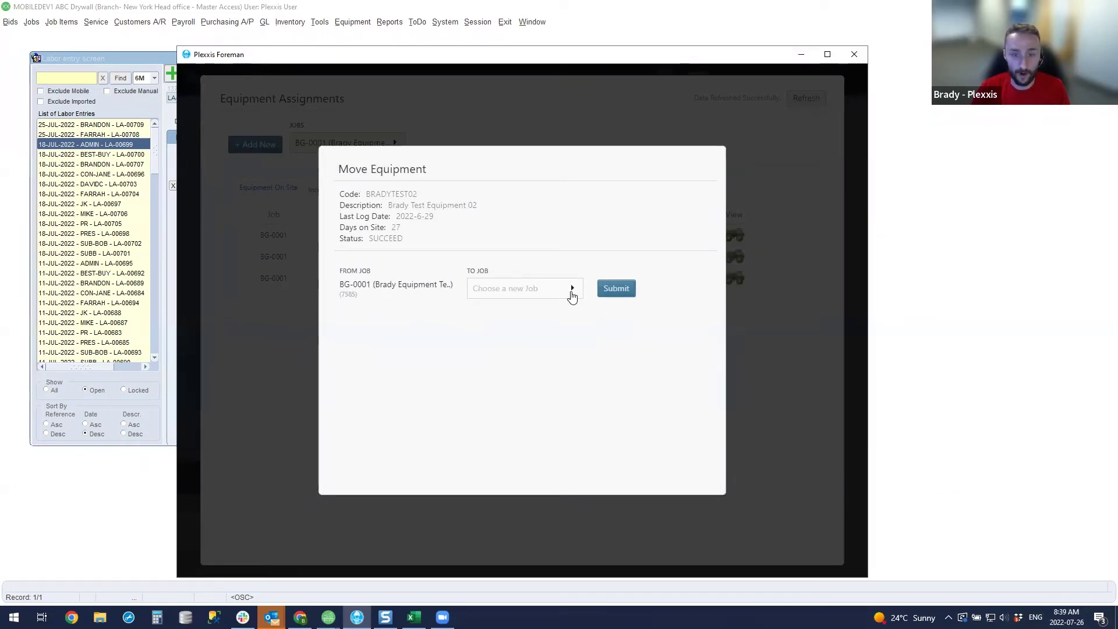
{"action": "left_click", "coordinate": [571, 290]}
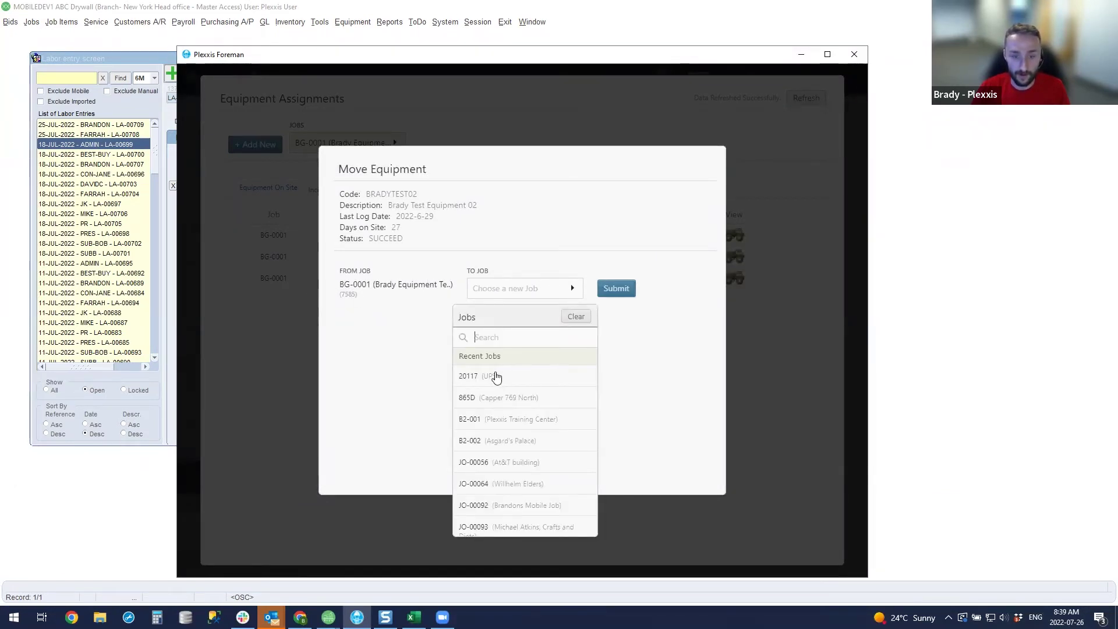
{"action": "left_click", "coordinate": [494, 376]}
{"action": "left_click", "coordinate": [616, 289]}
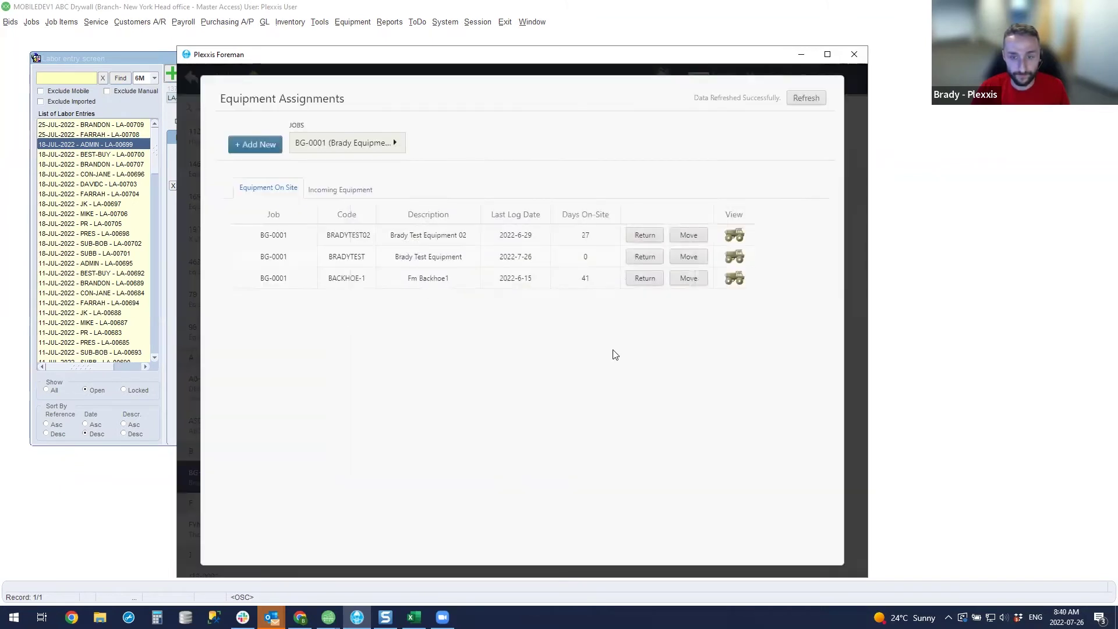
{"action": "left_click", "coordinate": [810, 105]}
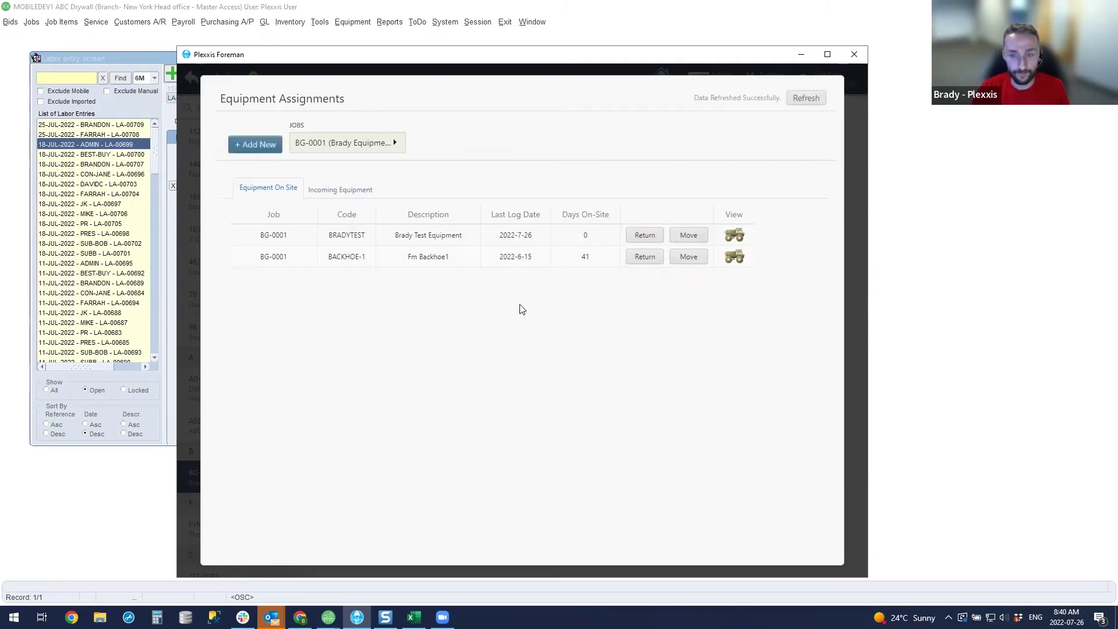
Receive the incoming Brady Test Equipment 02 at job 20117 (UPS) and refresh the assignments
{"action": "left_click", "coordinate": [390, 145]}
{"action": "left_click", "coordinate": [318, 231]}
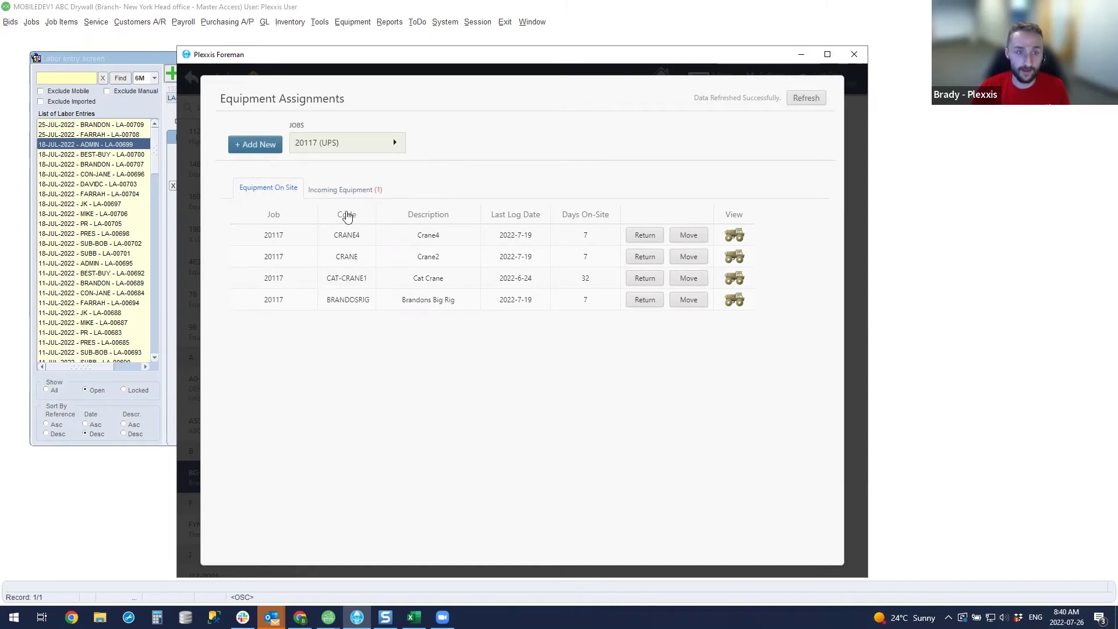
{"action": "left_click", "coordinate": [352, 189]}
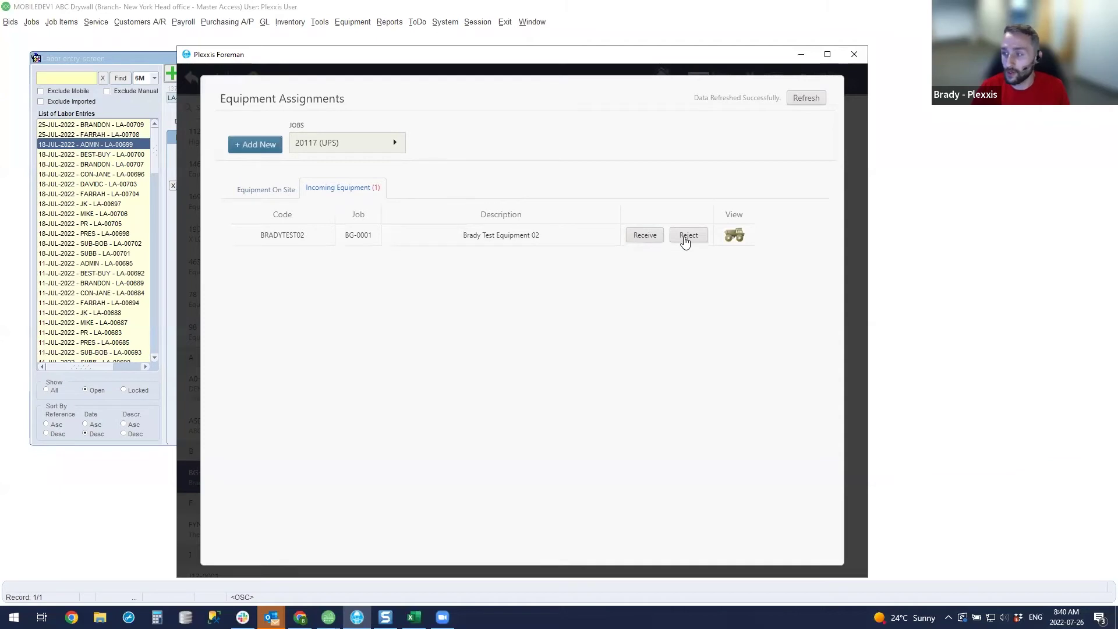
{"action": "left_click", "coordinate": [644, 236]}
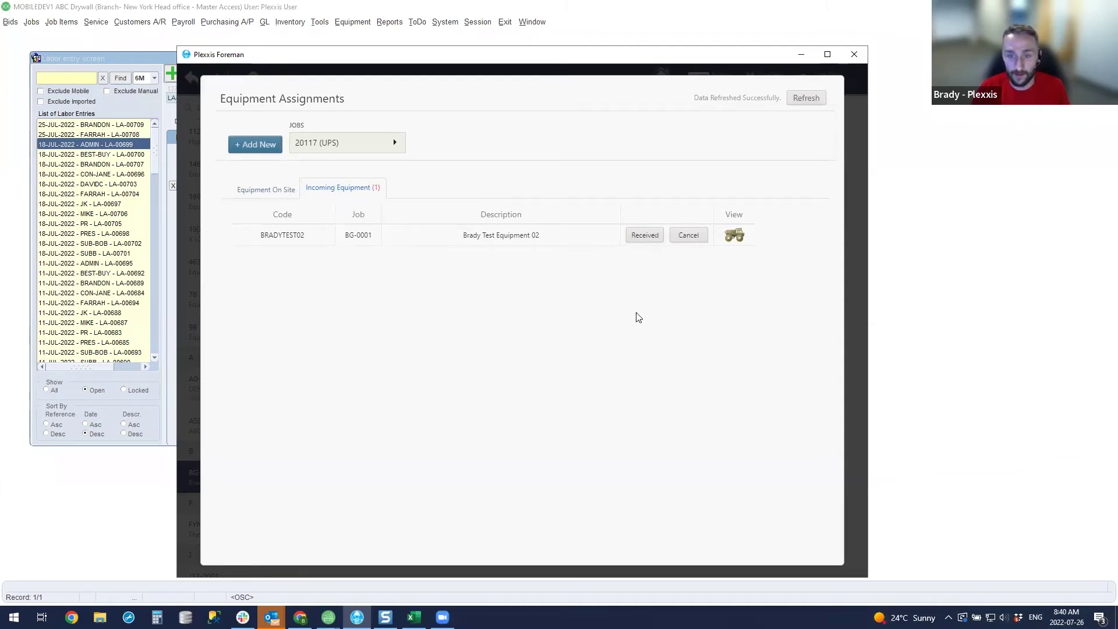
{"action": "left_click", "coordinate": [809, 102]}
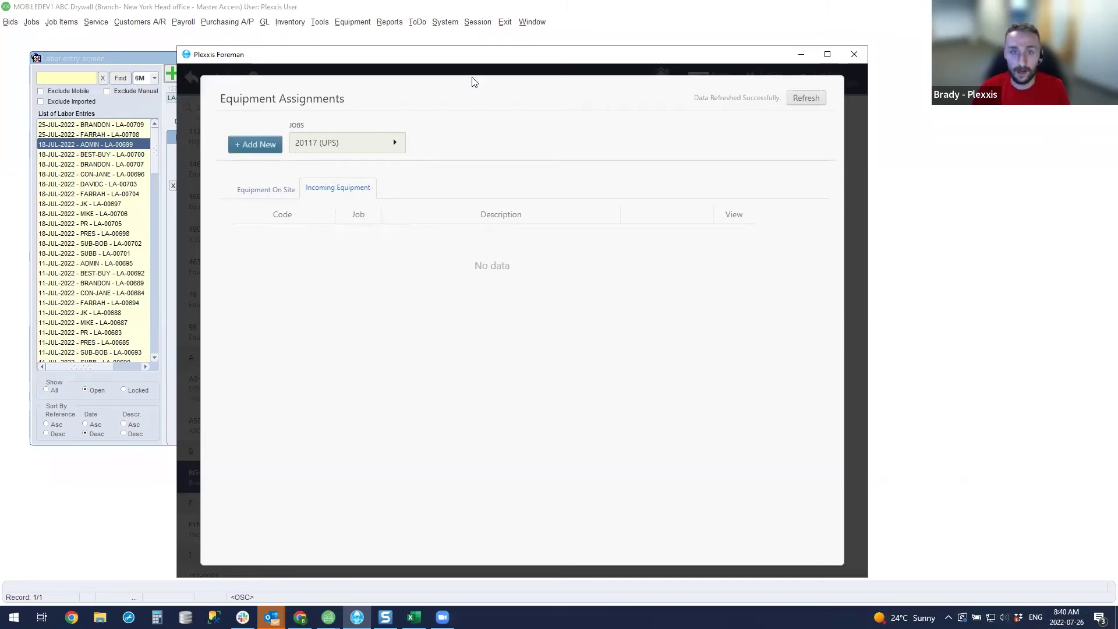
Switch to the main Plexxis system and examine the assignment start and end dates in BRADYTEST's equipment record
{"action": "left_click", "coordinate": [887, 139]}
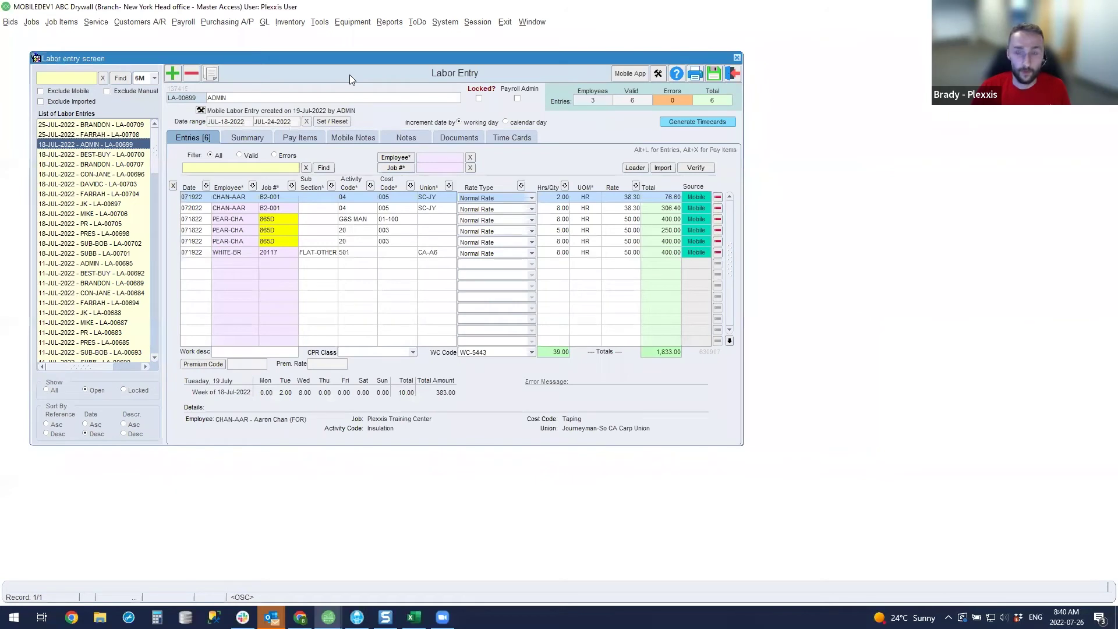
{"action": "key", "text": "alt+e"}
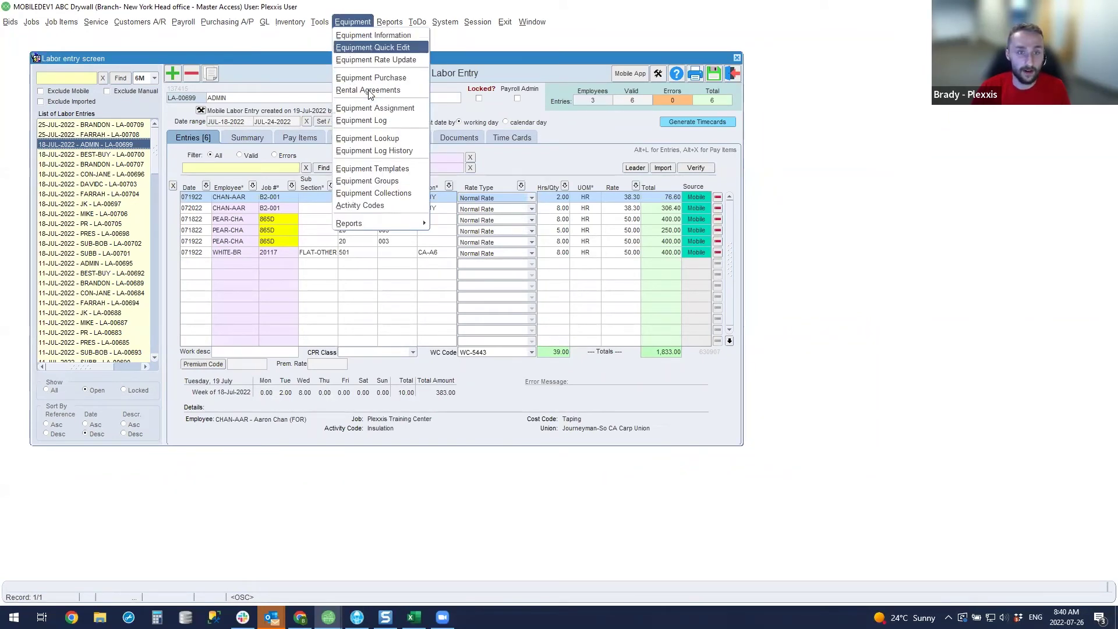
{"action": "left_click", "coordinate": [370, 35]}
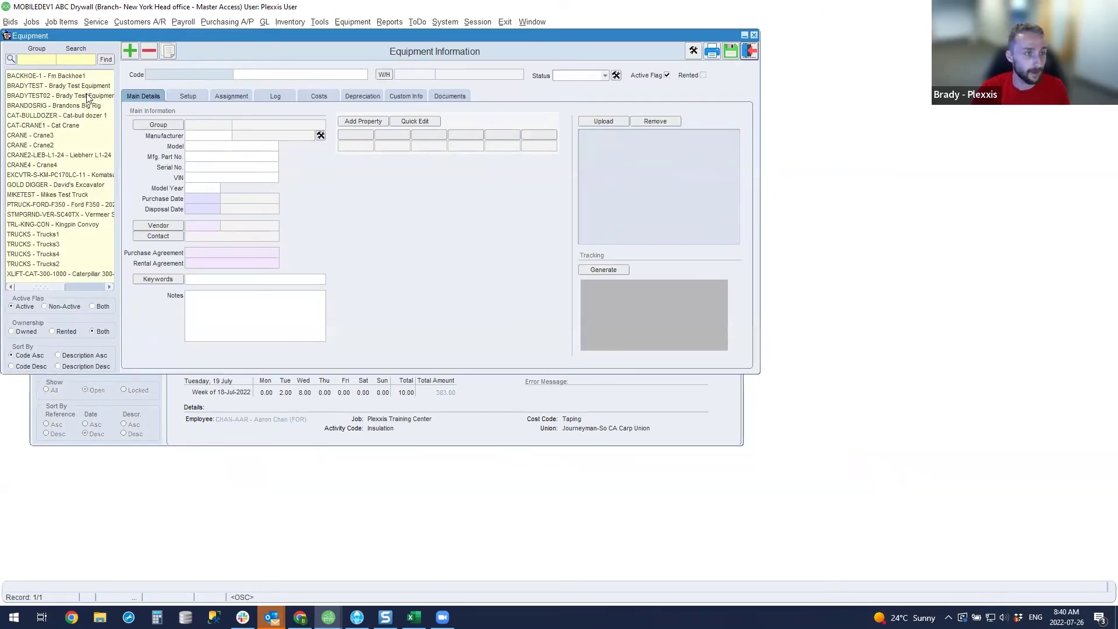
{"action": "left_click", "coordinate": [86, 86]}
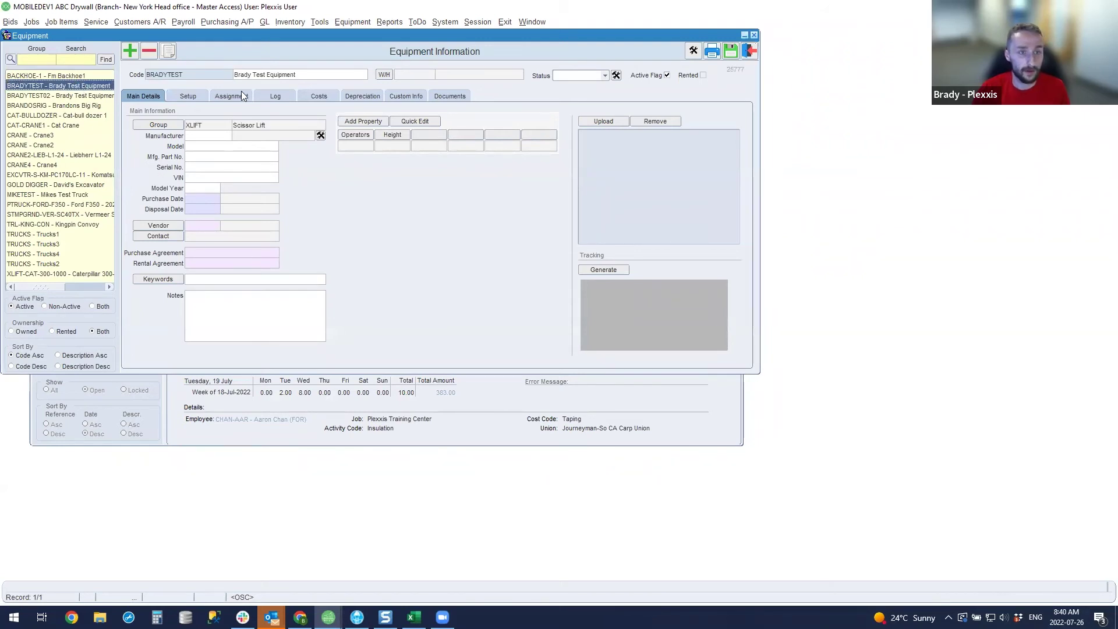
{"action": "left_click", "coordinate": [231, 96]}
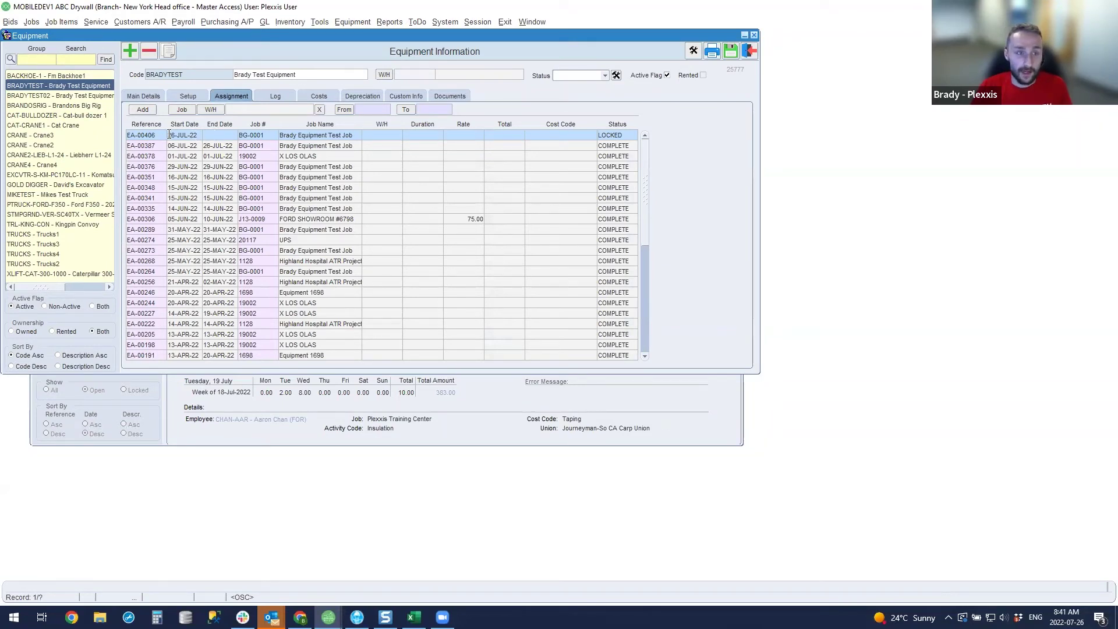
{"action": "left_click_drag", "start_coordinate": [170, 135], "coordinate": [208, 136]}
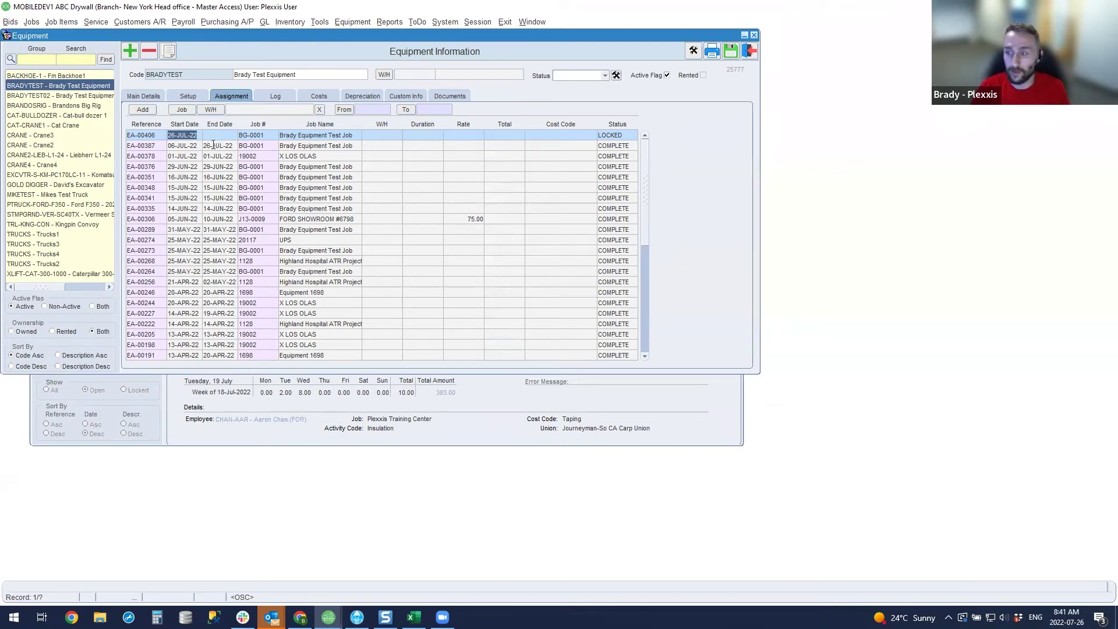
Switch to Plexxis Foreman, close the equipment assignments for job 20117 (UPS), and open the Equipment Log from the home page
{"action": "left_click", "coordinate": [212, 134]}
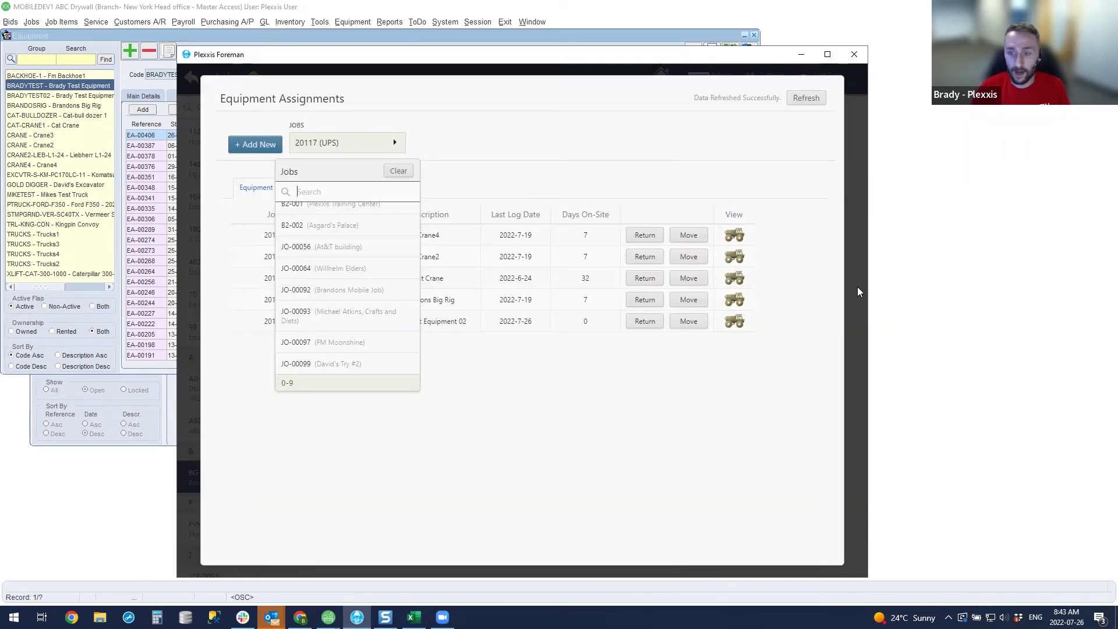
{"action": "left_click", "coordinate": [860, 291]}
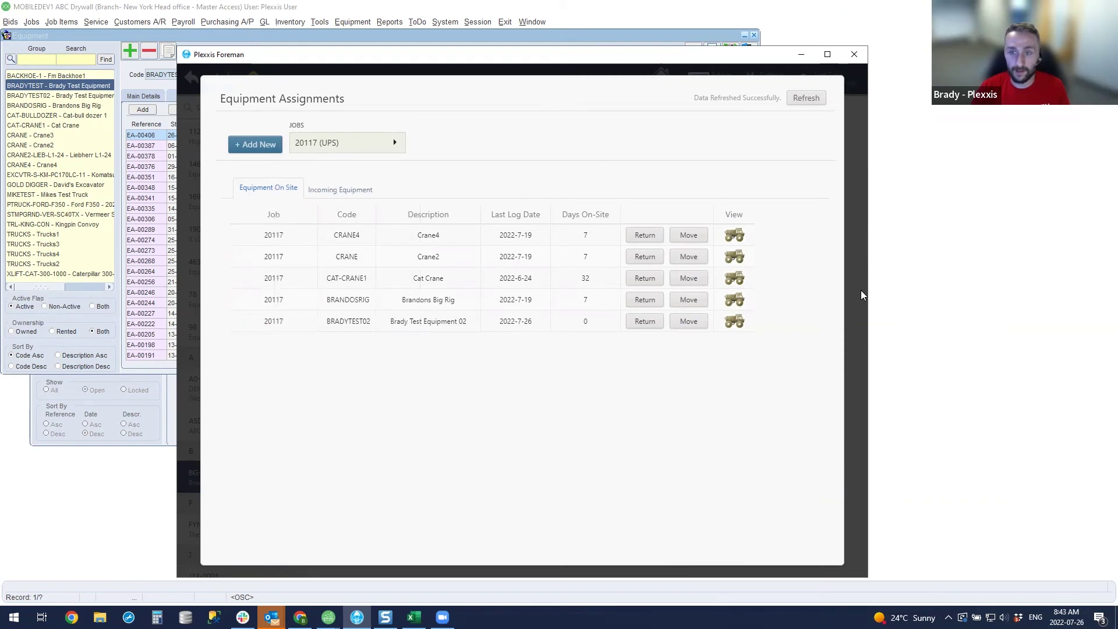
{"action": "left_click", "coordinate": [843, 320]}
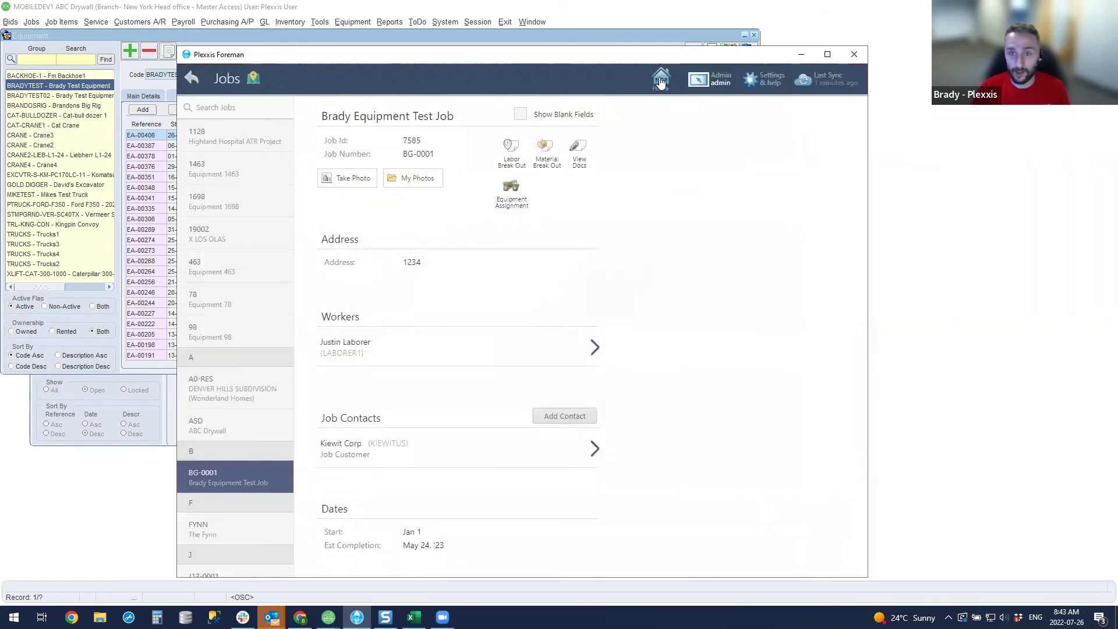
{"action": "left_click", "coordinate": [659, 86]}
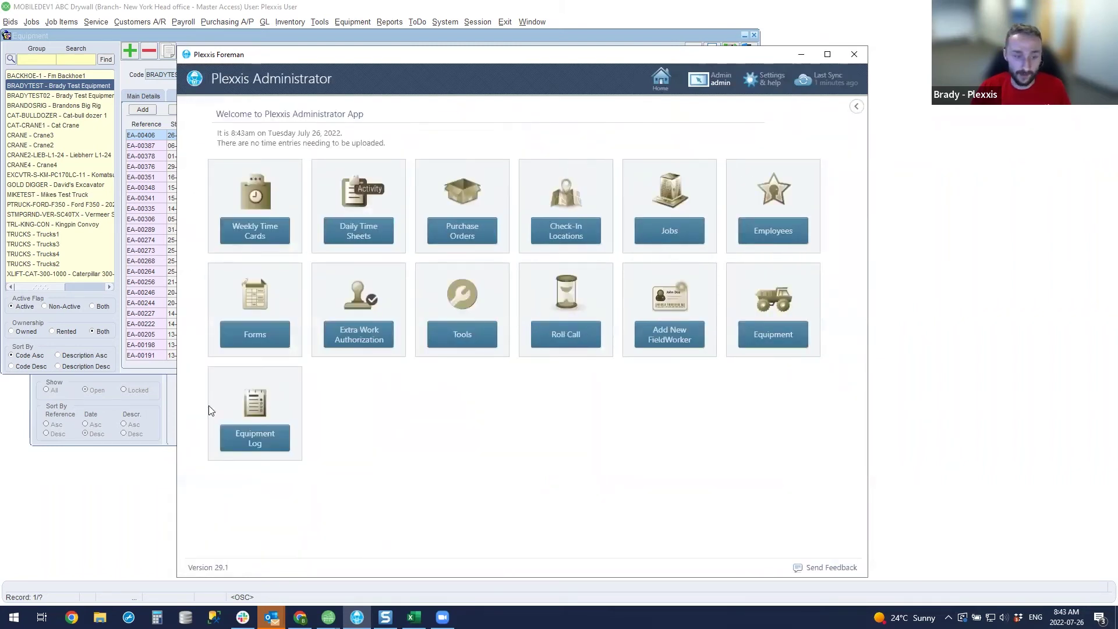
{"action": "left_click", "coordinate": [264, 439]}
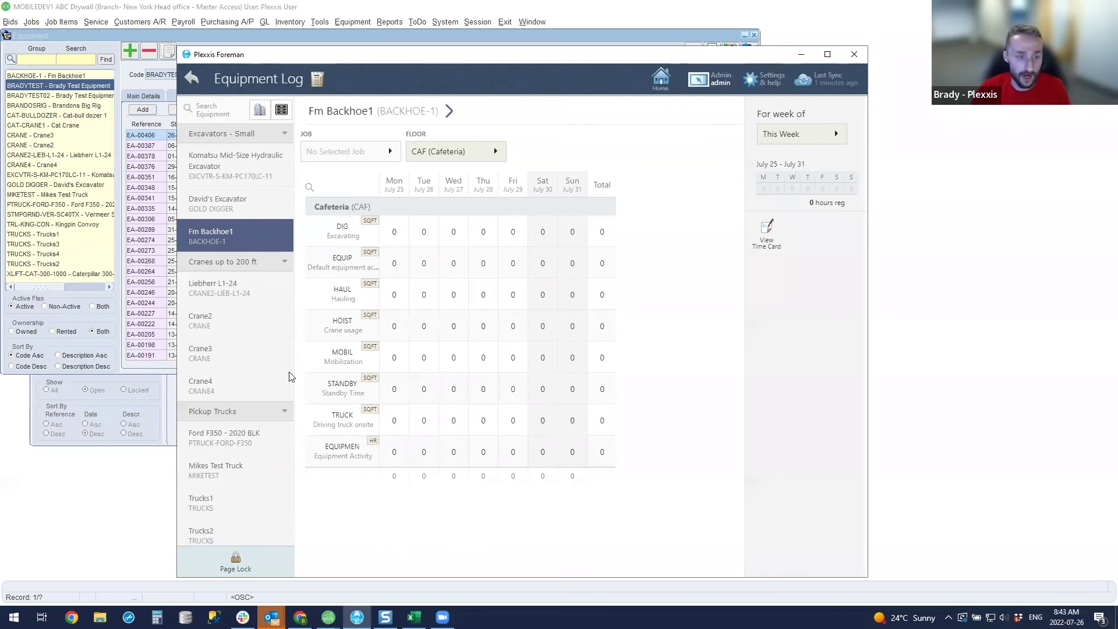
Search the equipment log for "brady", select Brady Test Equipment (BRADYTEST), and view the jobs available for it
{"action": "left_click", "coordinate": [226, 113]}
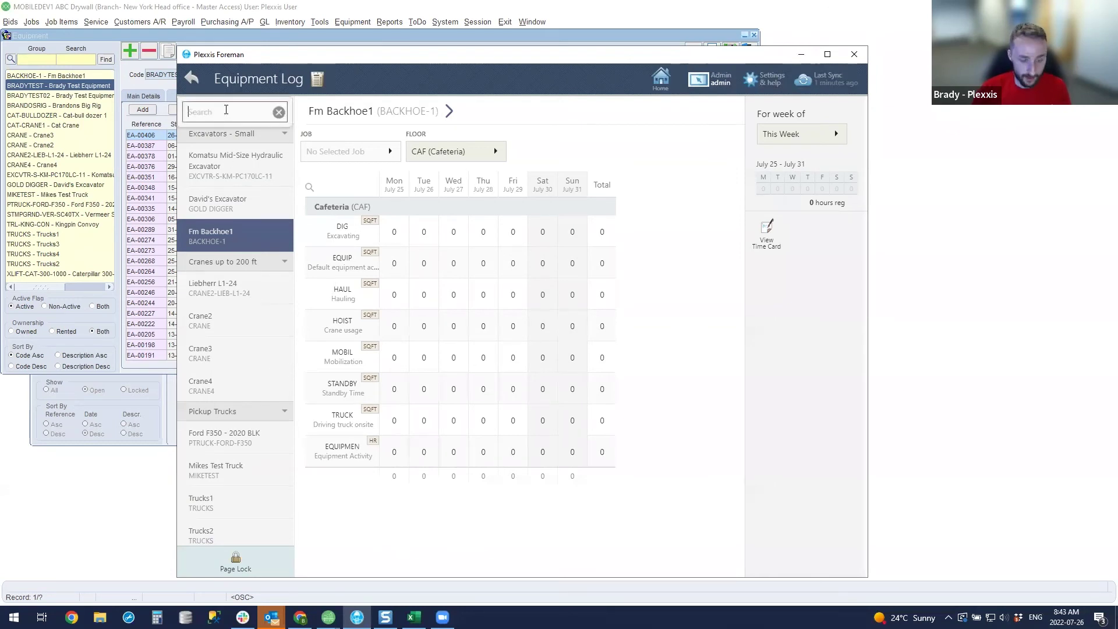
{"action": "type", "text": "brady"}
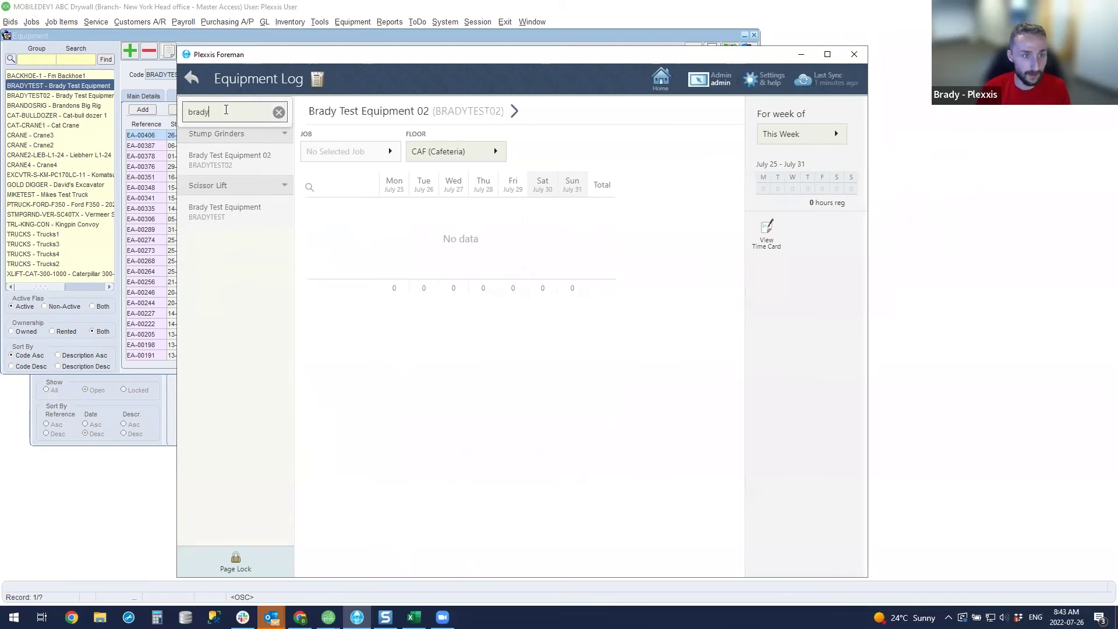
{"action": "left_click", "coordinate": [234, 214]}
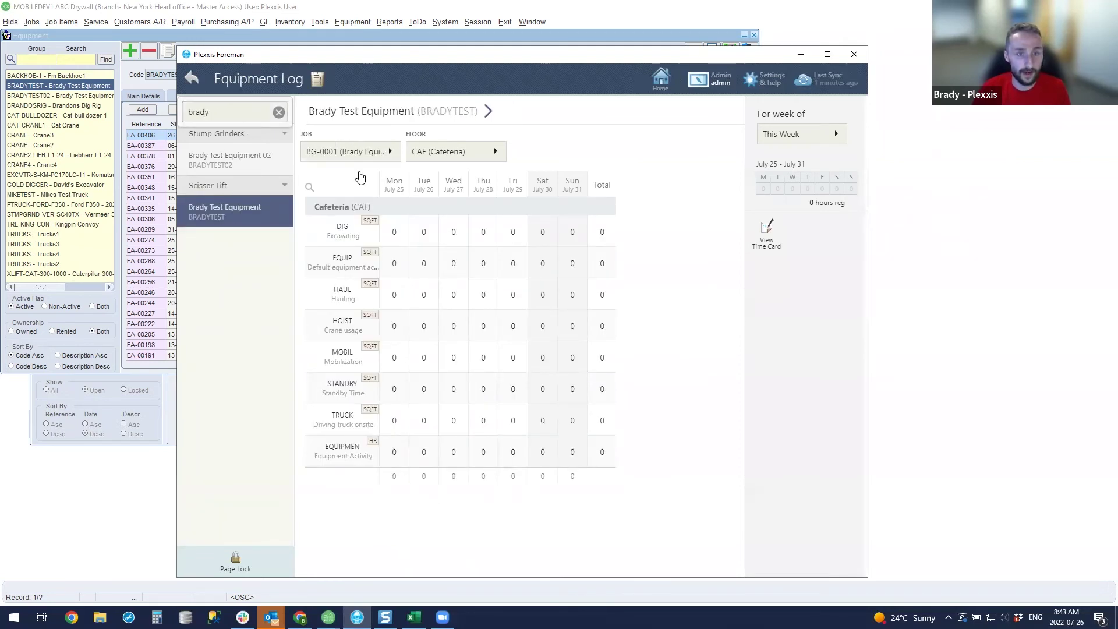
{"action": "left_click", "coordinate": [387, 155]}
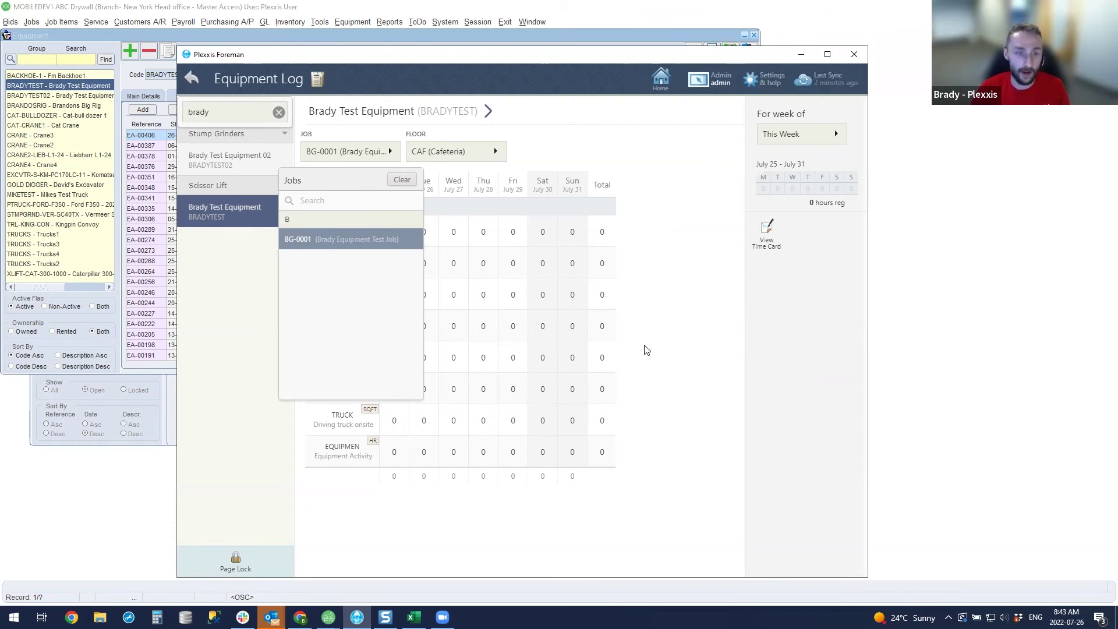
{"action": "left_click", "coordinate": [798, 352]}
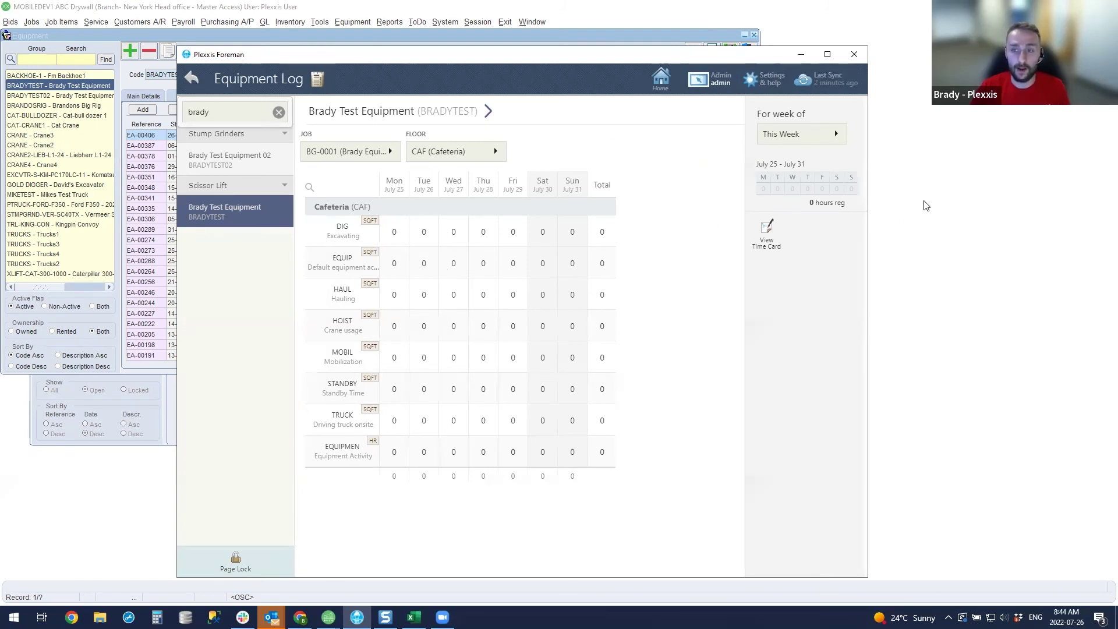
Switch to the main Plexxis system and open equipment log EL-00009 to examine the logged hours for BRADYTEST02
{"action": "key", "text": "alt+Tab"}
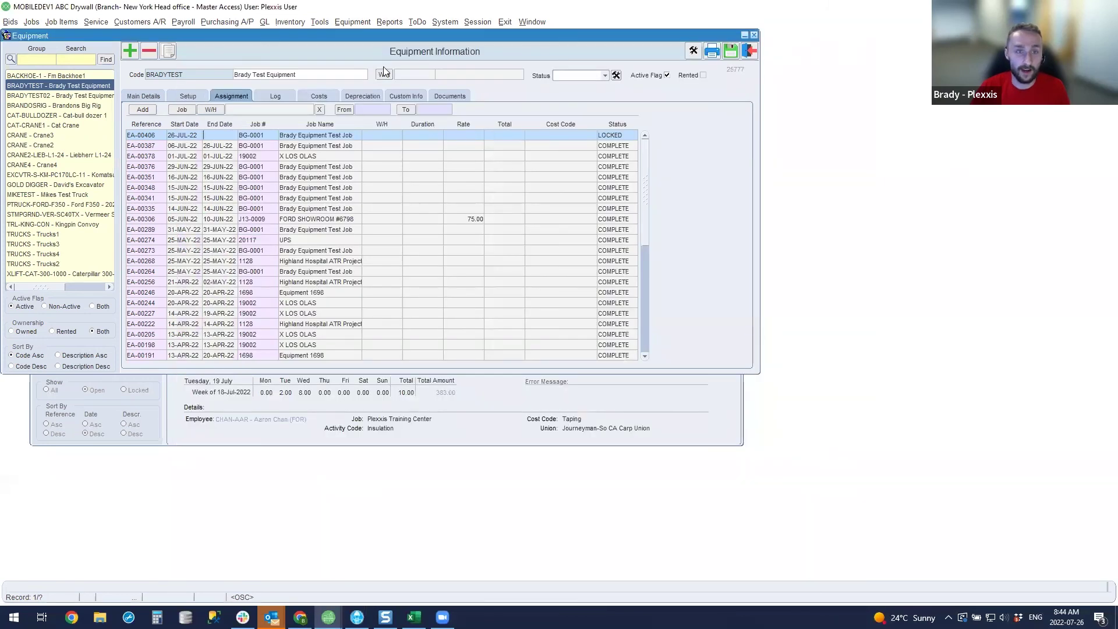
{"action": "key", "text": "alt+e"}
{"action": "left_click", "coordinate": [371, 122]}
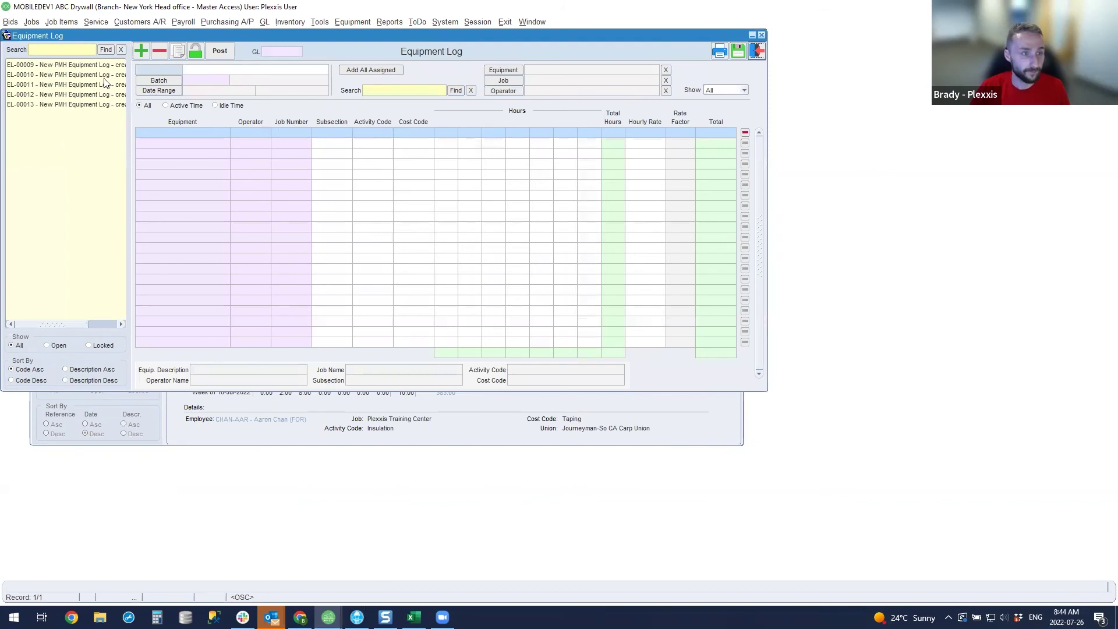
{"action": "left_click", "coordinate": [105, 66]}
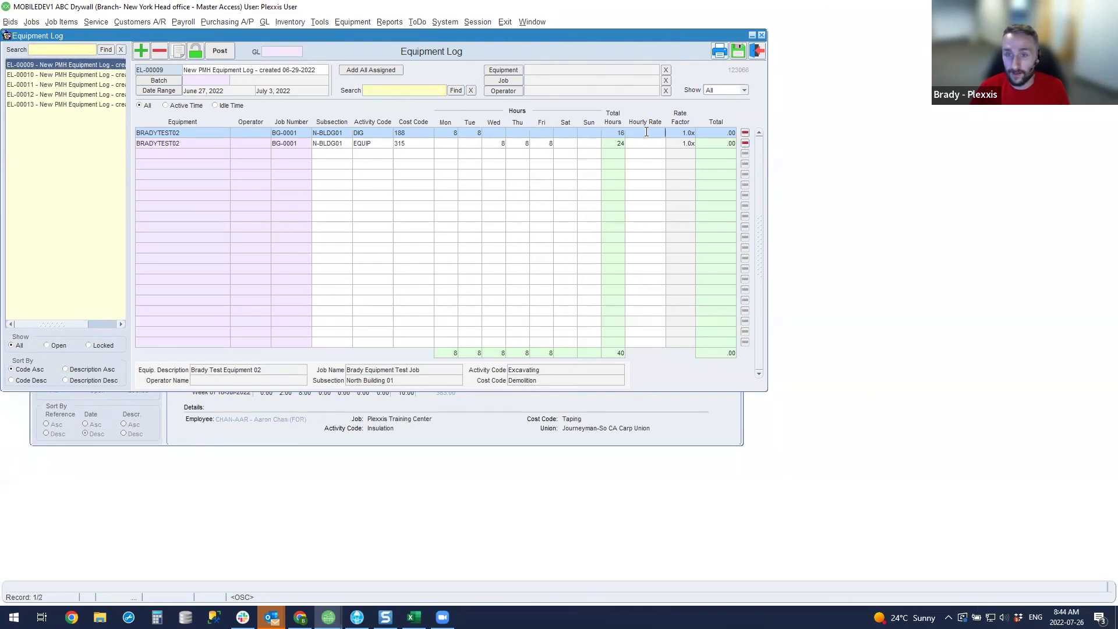
{"action": "left_click", "coordinate": [206, 132]}
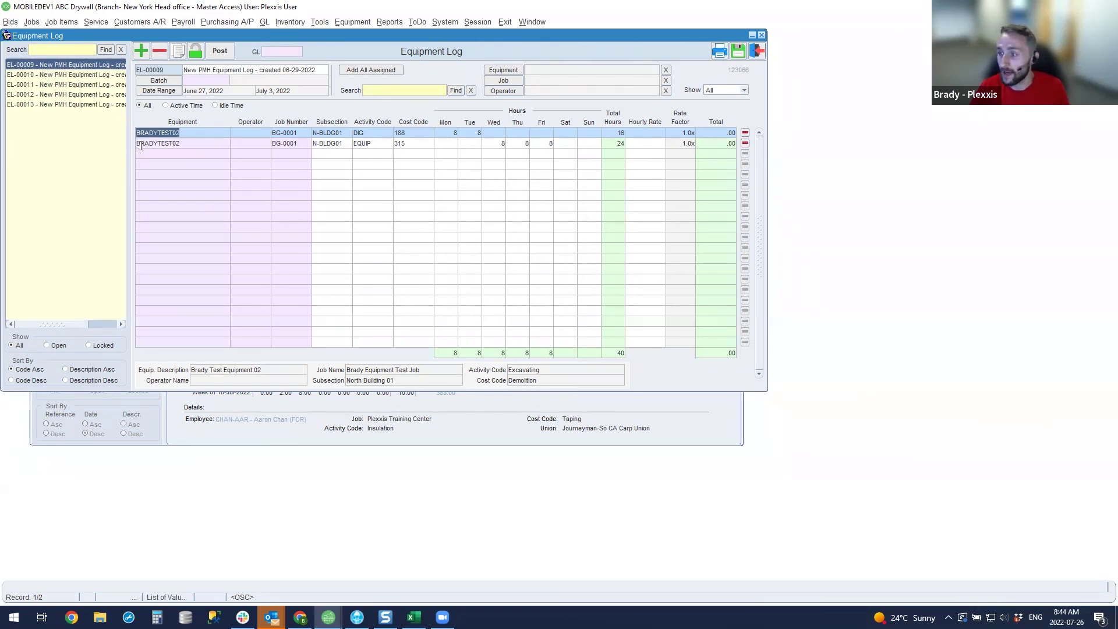